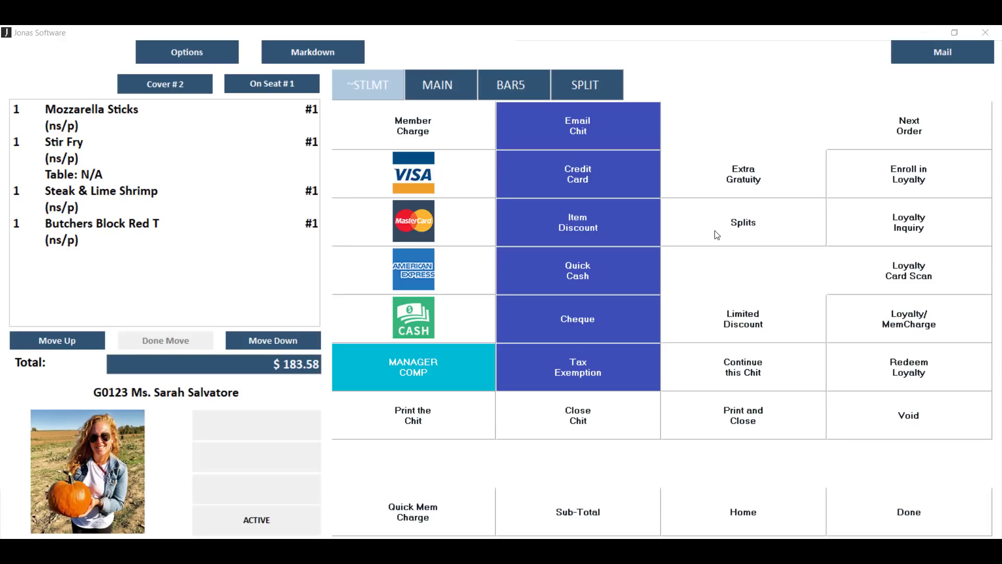
# Open the chit's split options and choose Split by Item.
pyautogui.click(717, 236)
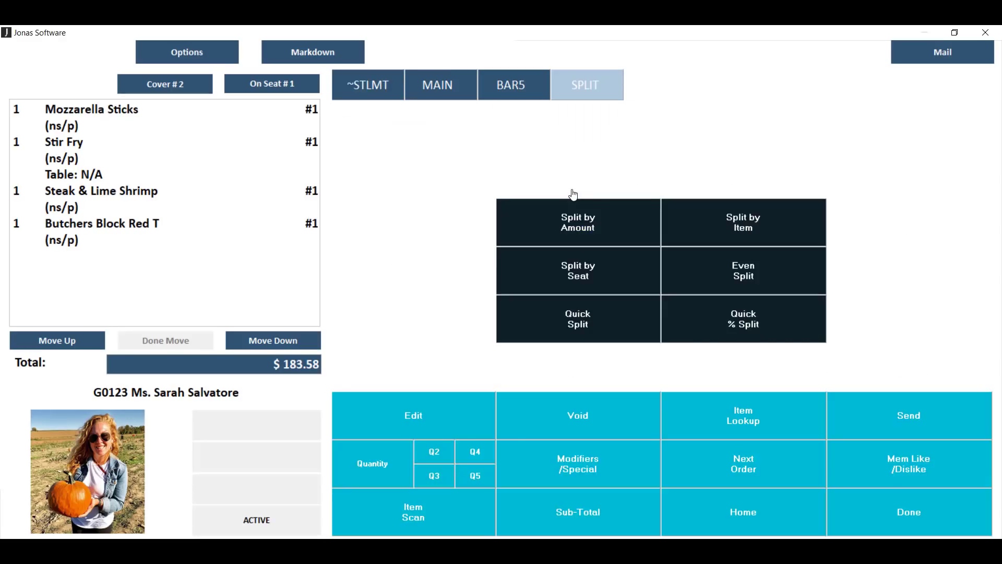
pyautogui.click(733, 227)
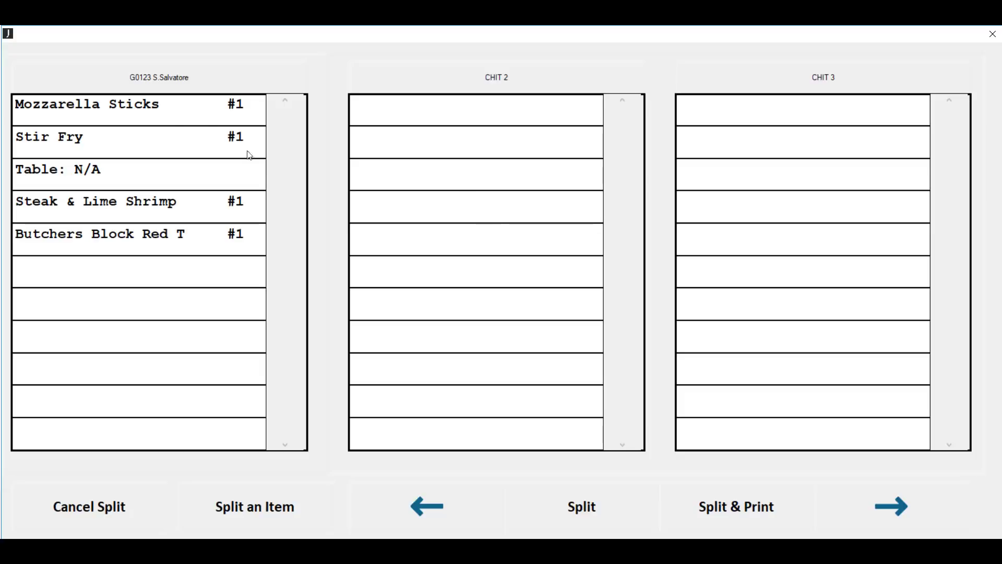
# Move Stir Fry to chit 2, send half the Mozzarella Sticks there, and pick chit 2's payer.
pyautogui.click(81, 147)
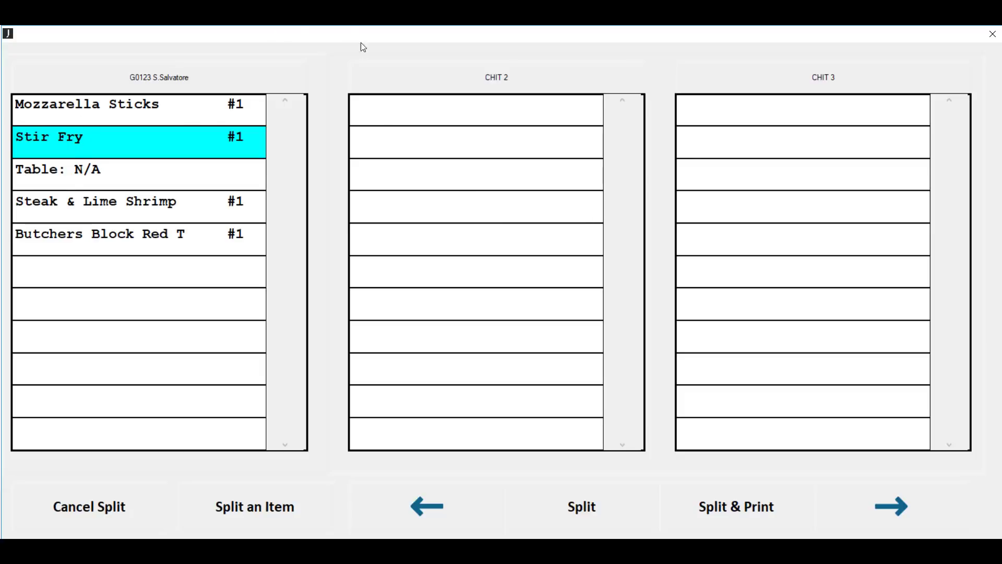
pyautogui.click(388, 151)
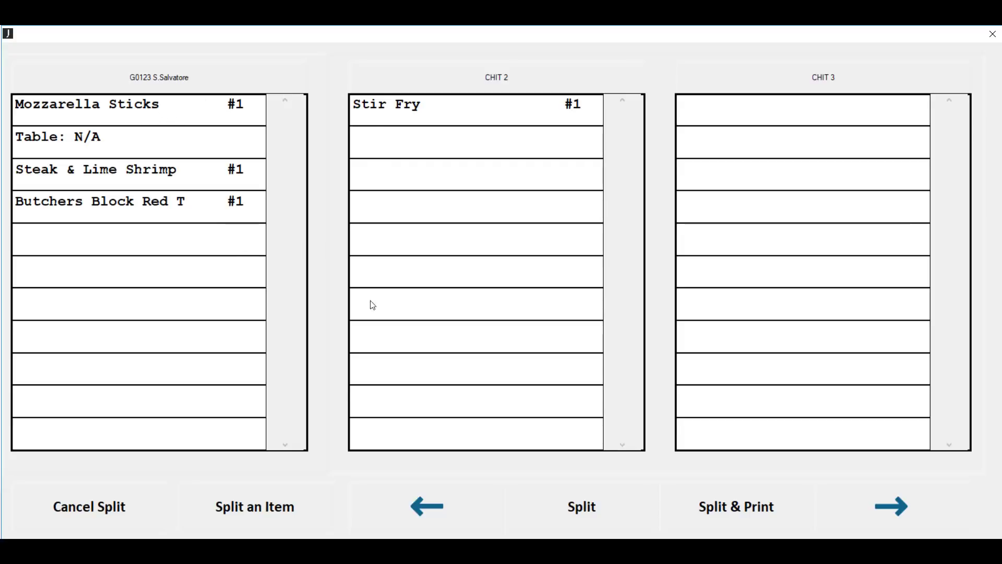
pyautogui.click(256, 508)
pyautogui.click(160, 112)
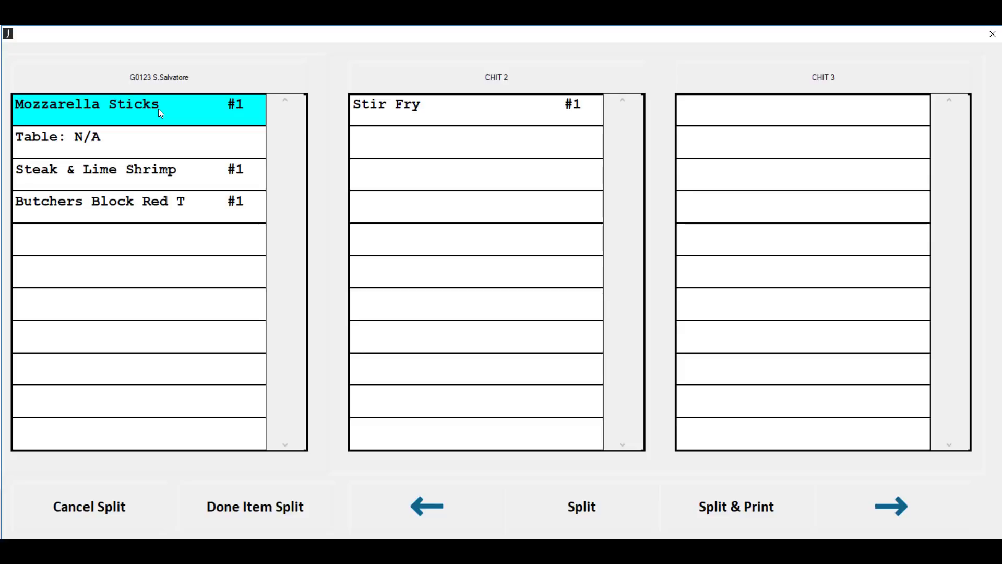
pyautogui.click(160, 113)
pyautogui.click(397, 148)
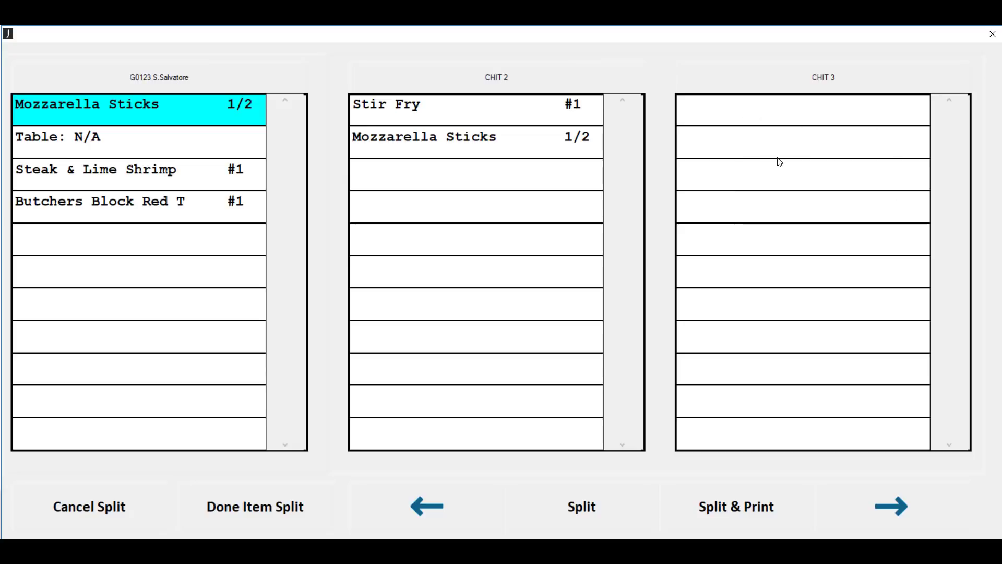
pyautogui.click(226, 506)
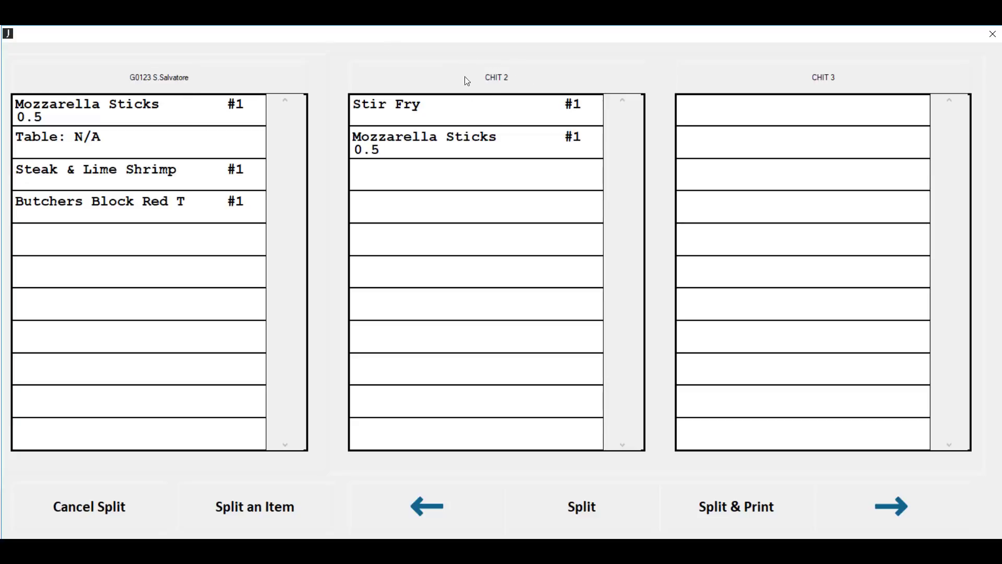
pyautogui.click(497, 76)
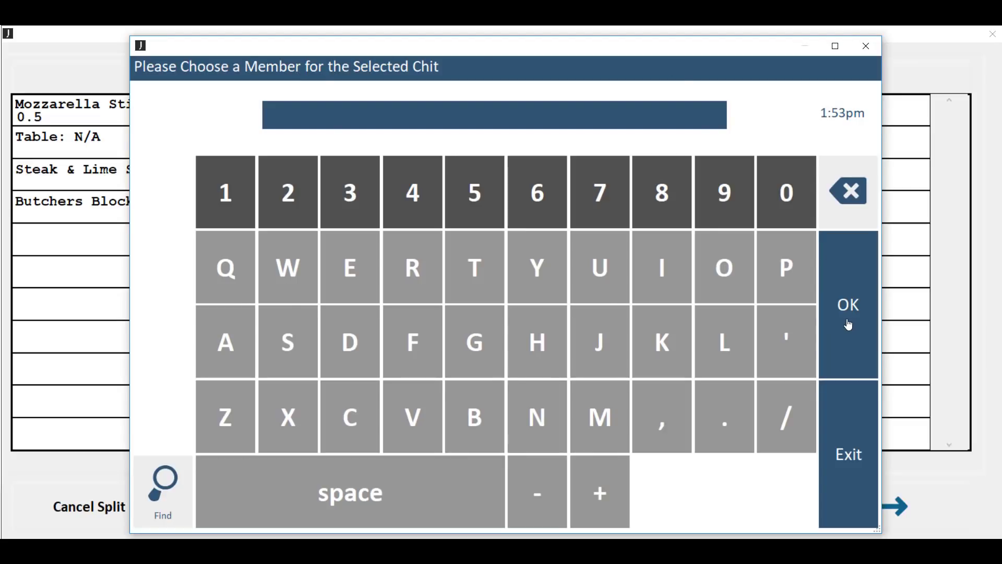
# Leave chit 2 as cash with no member or table name, and apply the split.
pyautogui.click(845, 294)
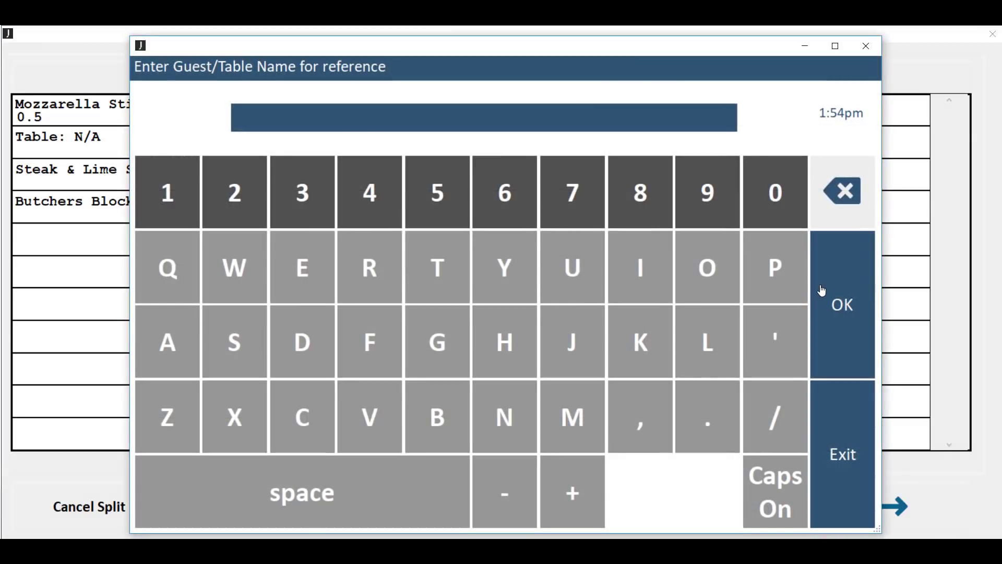
pyautogui.click(823, 291)
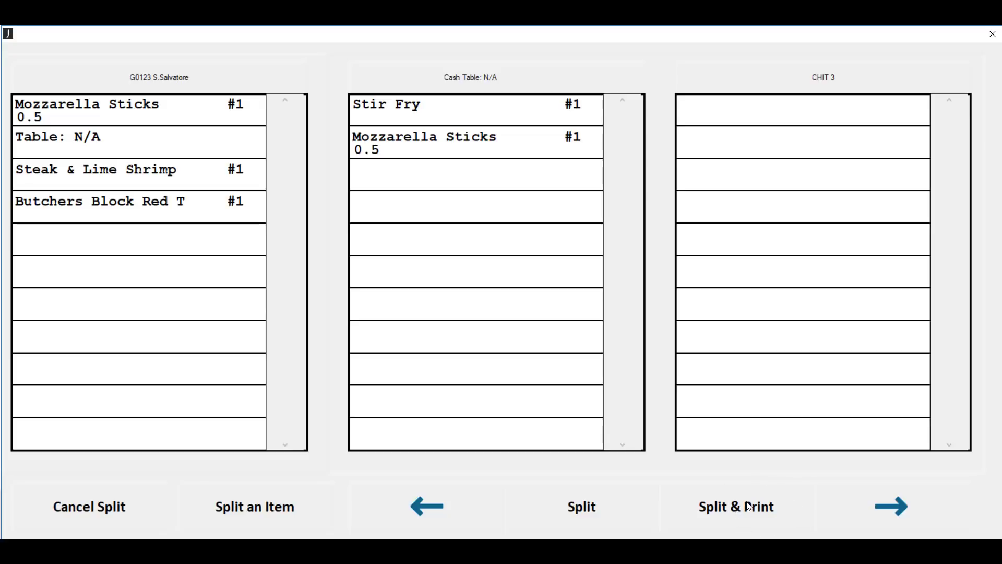
pyautogui.click(622, 502)
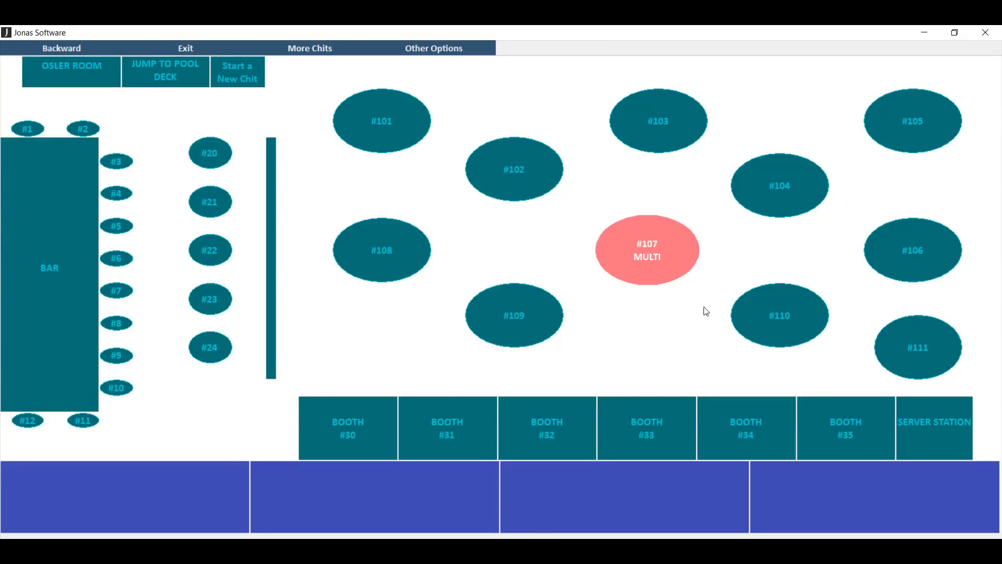
# Open the original member's chit on table #107 and confirm its $154.08 total in Chit Details.
pyautogui.click(657, 250)
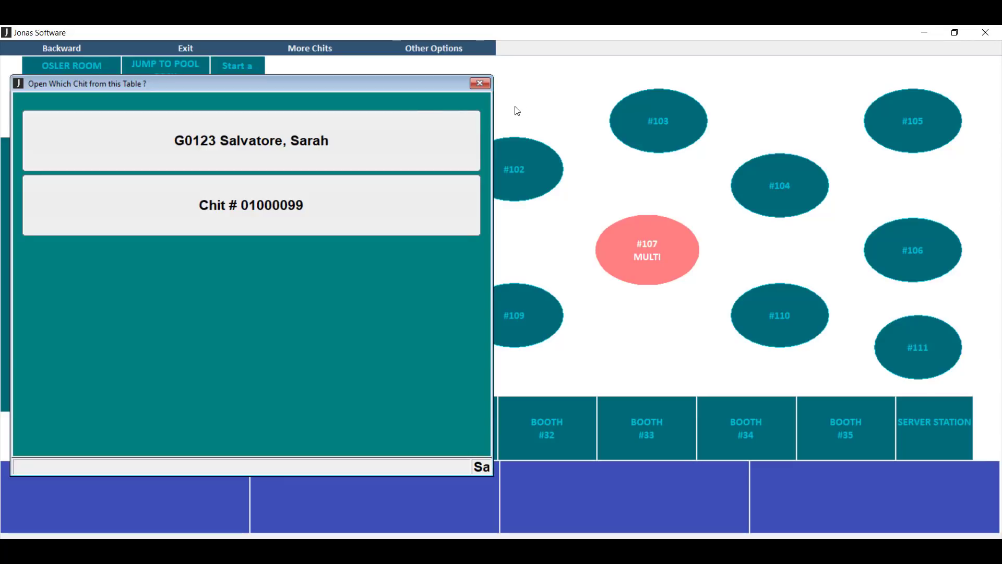
pyautogui.click(249, 157)
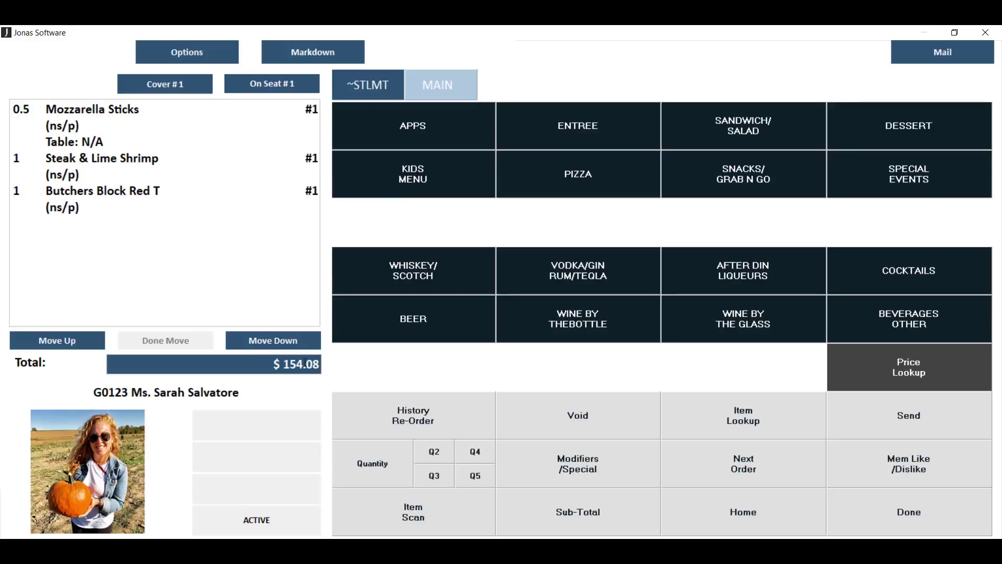
pyautogui.click(240, 364)
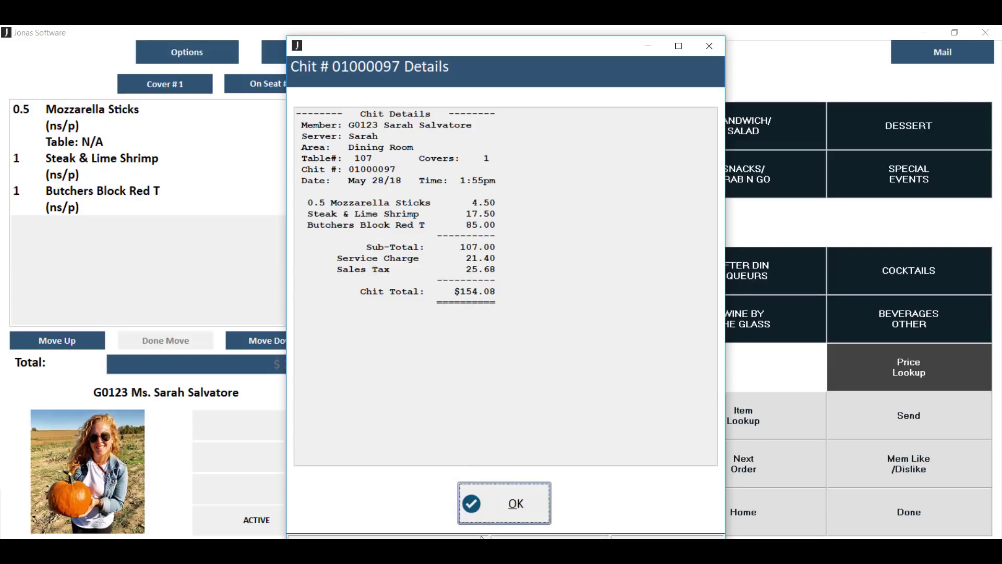
pyautogui.click(489, 522)
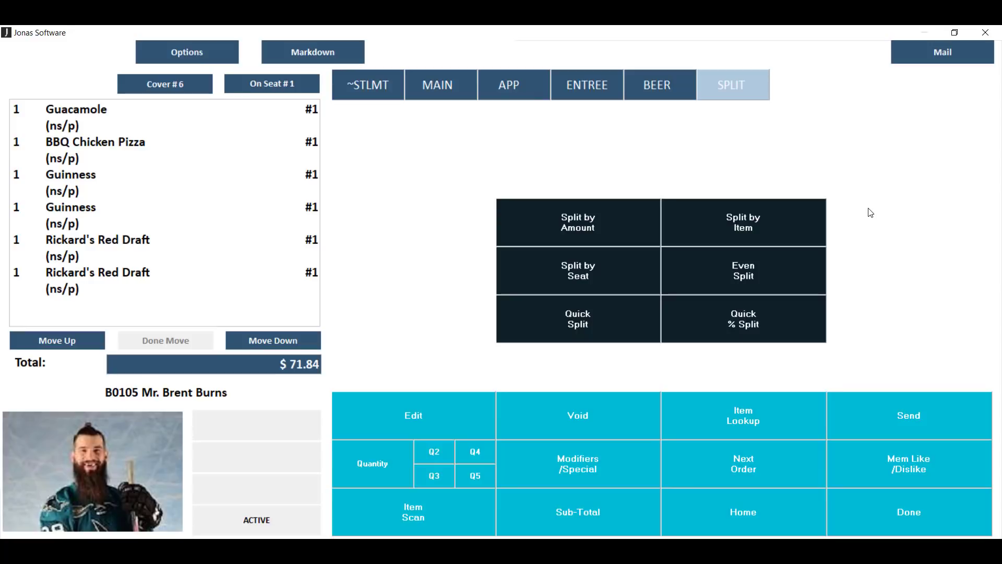
# Even-split the $71.84 order into 2 chits, adding the second member's number as payer.
pyautogui.click(749, 267)
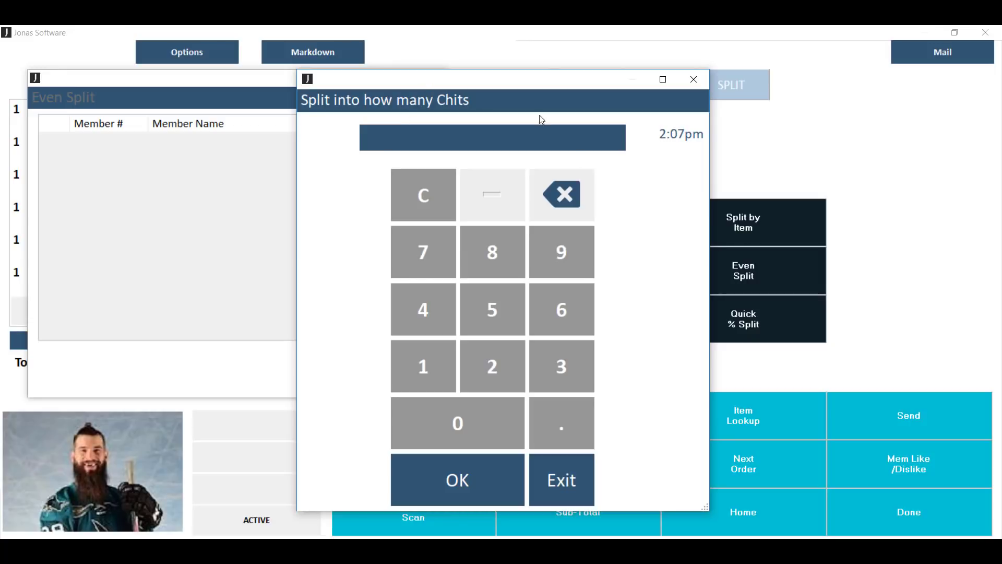
pyautogui.click(518, 370)
pyautogui.click(458, 480)
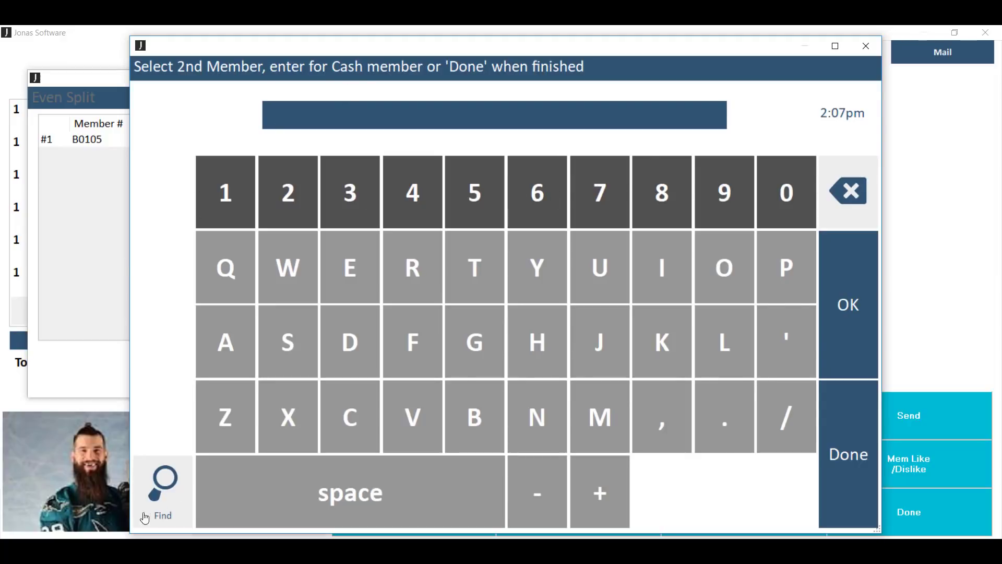
pyautogui.write('11')
pyautogui.click(874, 310)
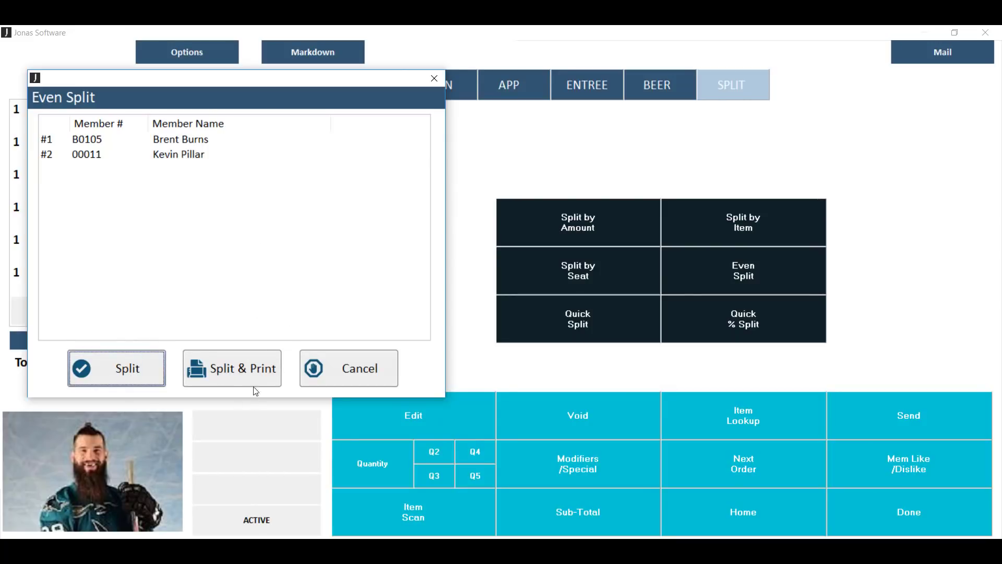
pyautogui.click(117, 368)
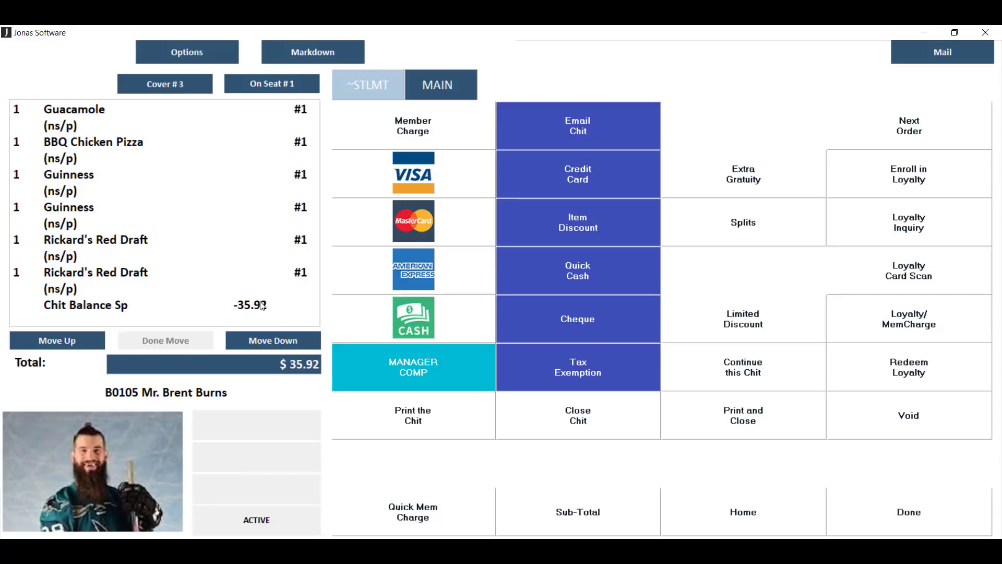
# Charge the $35.92 balance to the member's account.
pyautogui.click(343, 105)
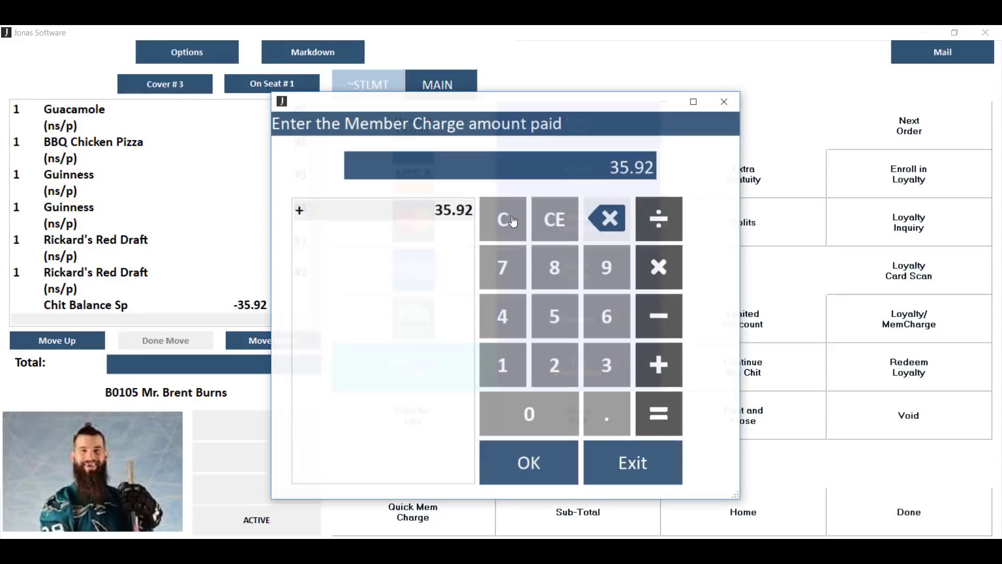
pyautogui.click(536, 465)
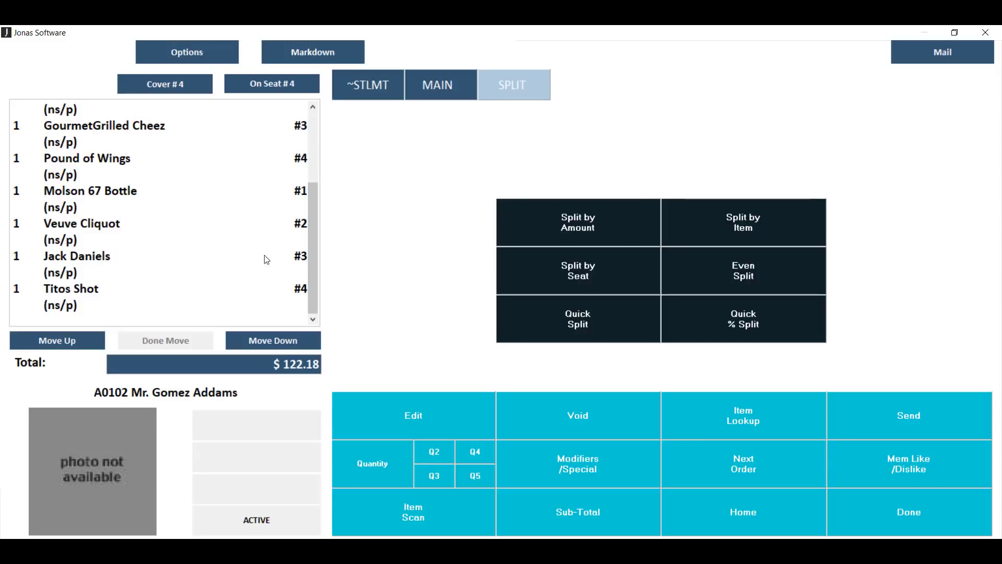
# Start a split by seat, assigning seats 1 and 2 to the first member.
pyautogui.moveTo(315, 259); pyautogui.dragTo(319, 185)
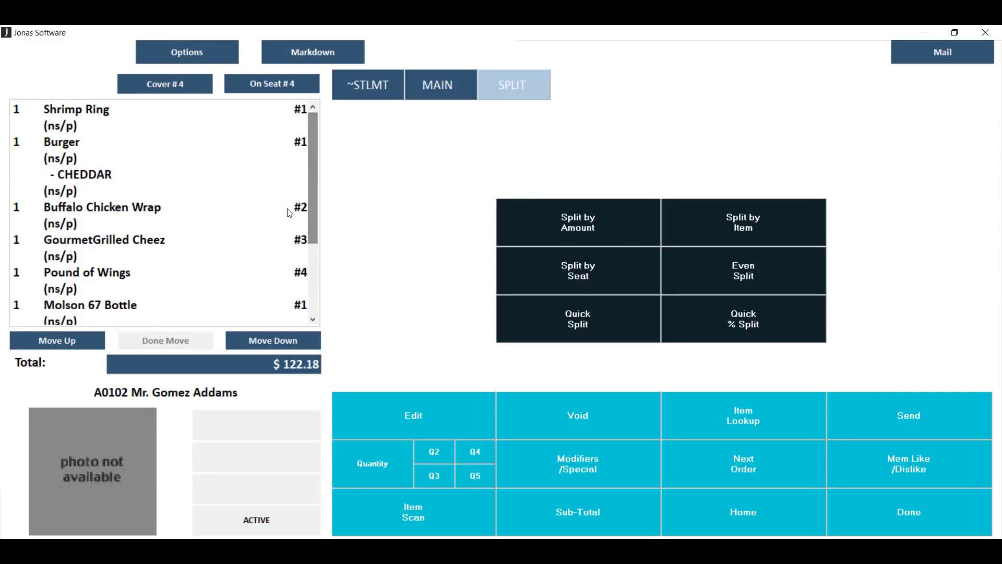
pyautogui.click(562, 267)
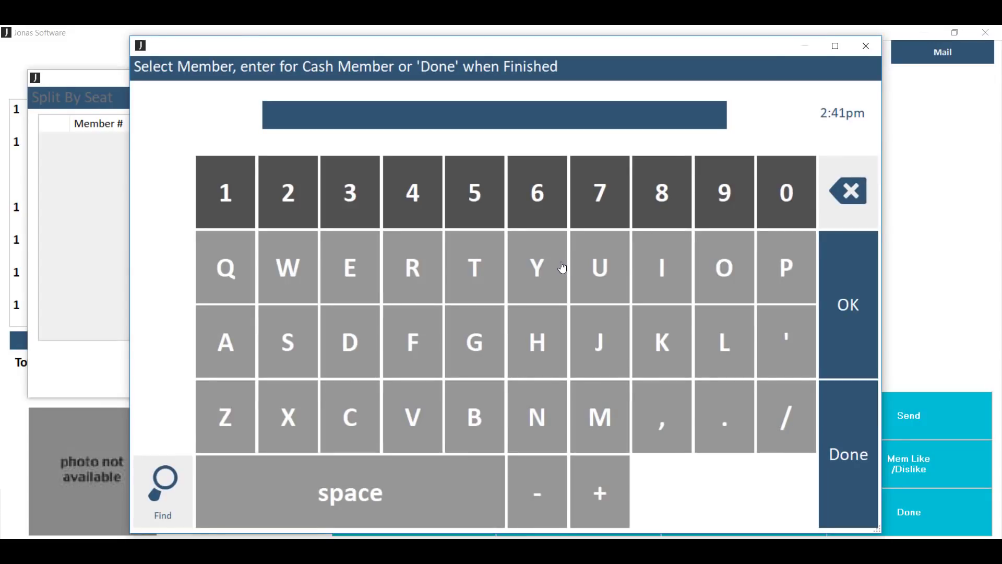
pyautogui.write('a102')
pyautogui.press('Return')
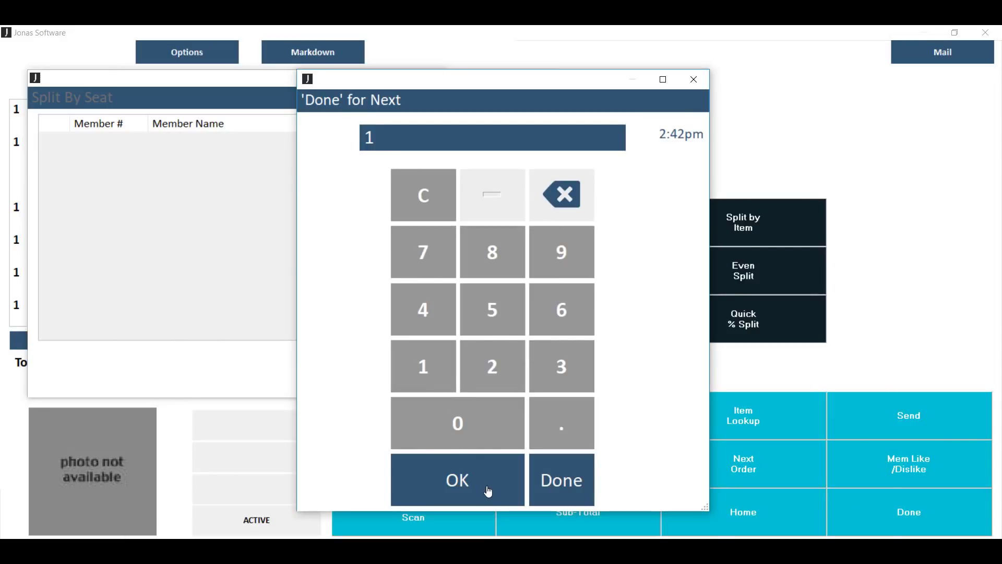
pyautogui.click(453, 481)
pyautogui.click(458, 481)
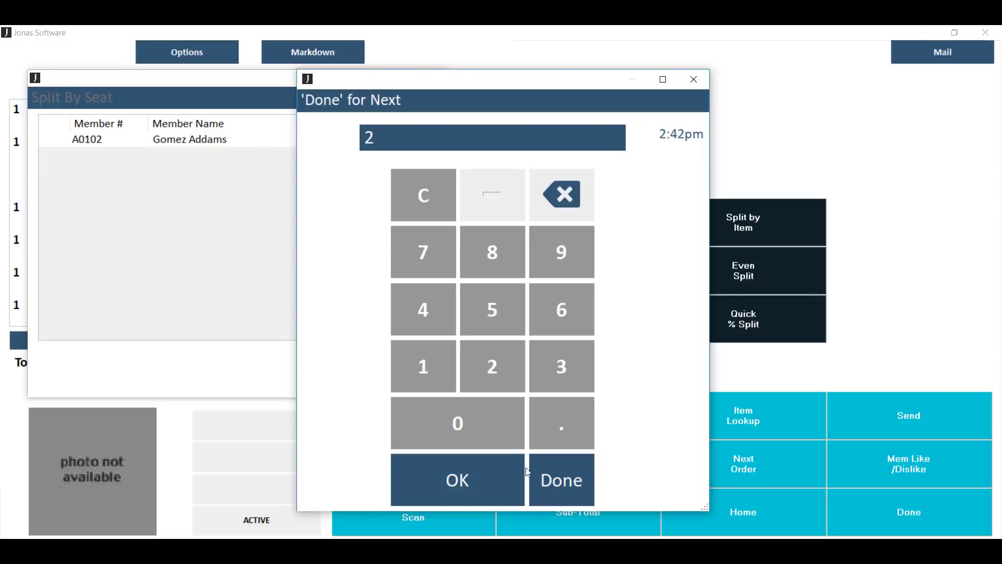
pyautogui.click(462, 479)
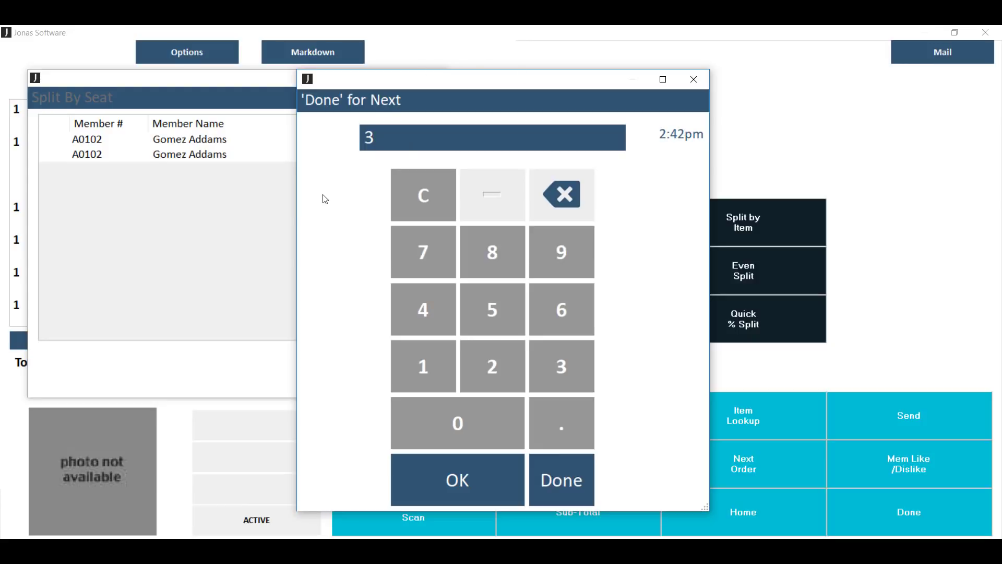
pyautogui.click(580, 488)
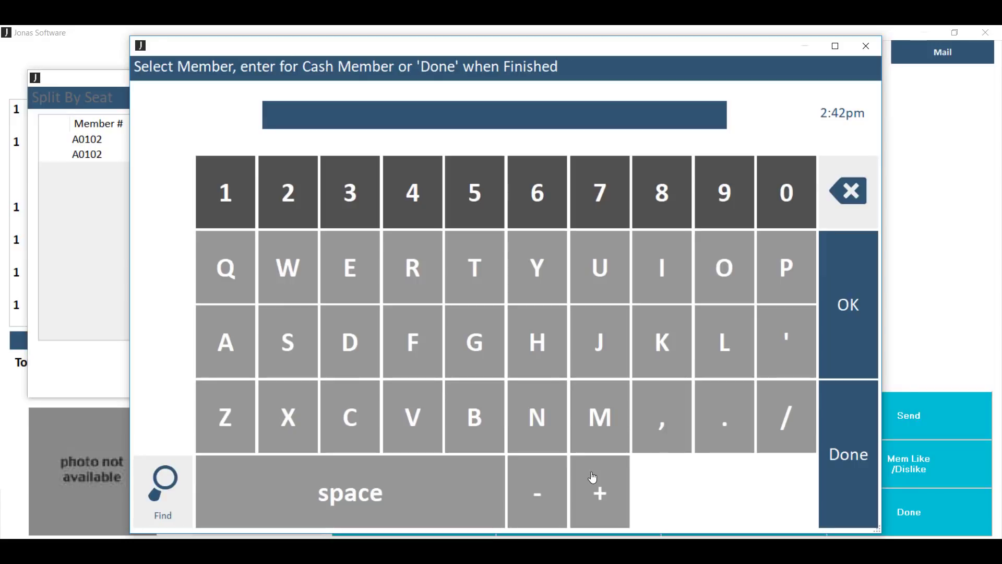
# Assign seats 3 and 4 to another member and carry out the seat split.
pyautogui.write('11')
pyautogui.press('Return')
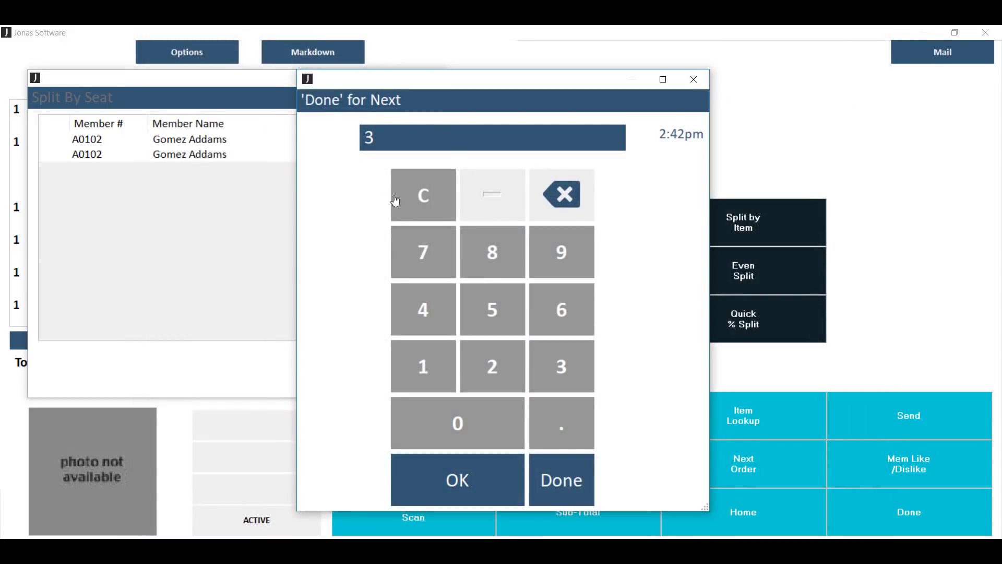
pyautogui.click(425, 481)
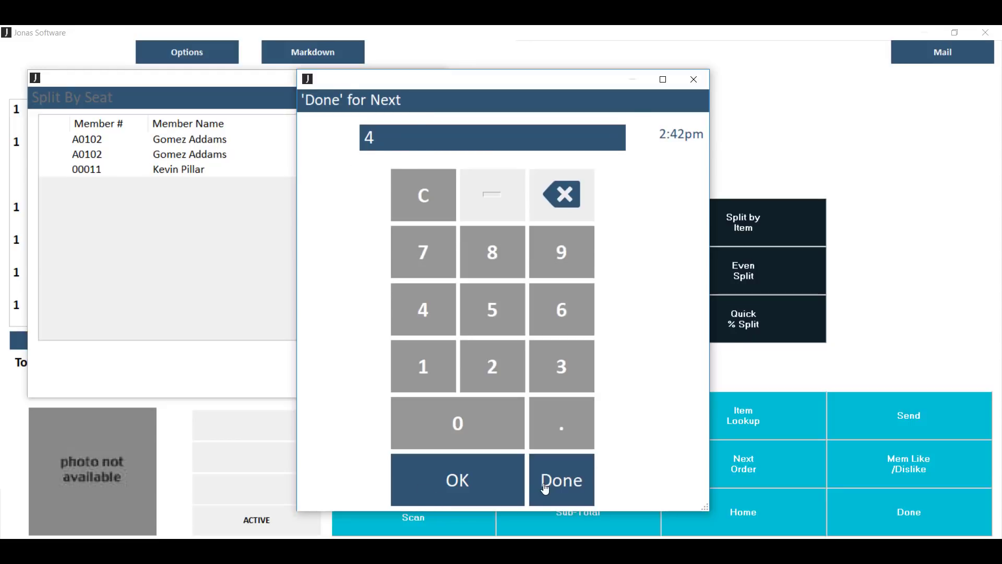
pyautogui.click(492, 488)
pyautogui.click(396, 392)
pyautogui.click(563, 481)
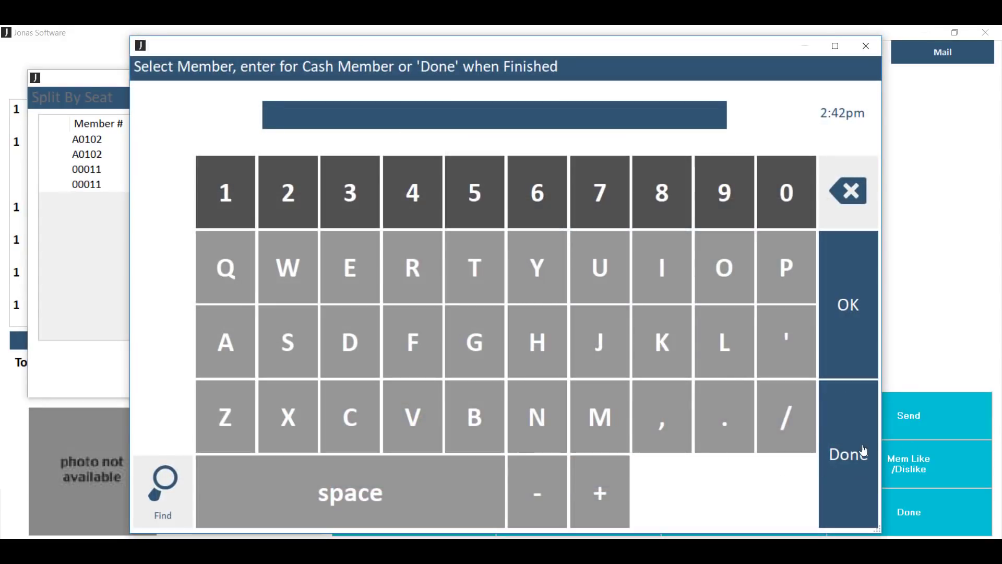
pyautogui.click(852, 472)
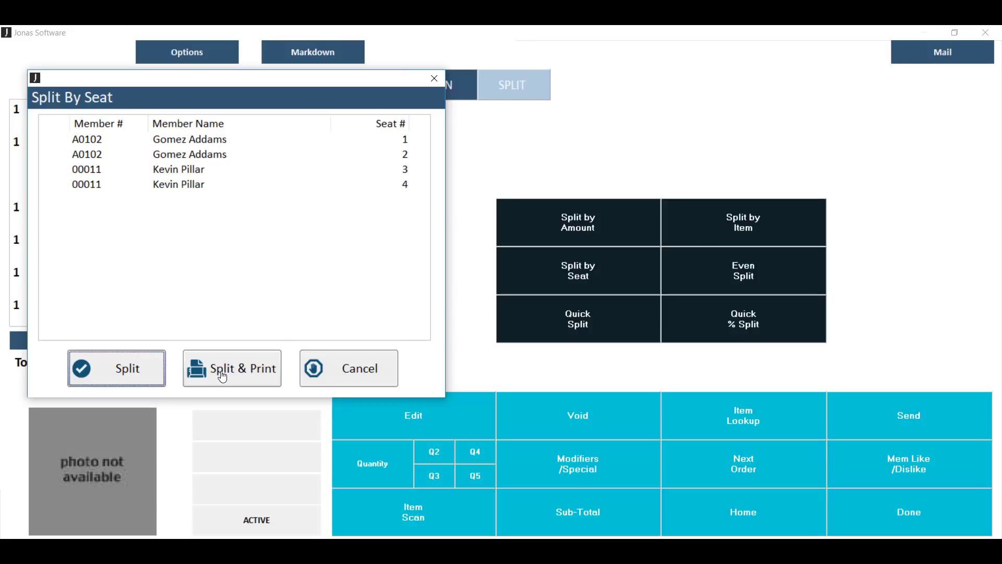
pyautogui.click(140, 367)
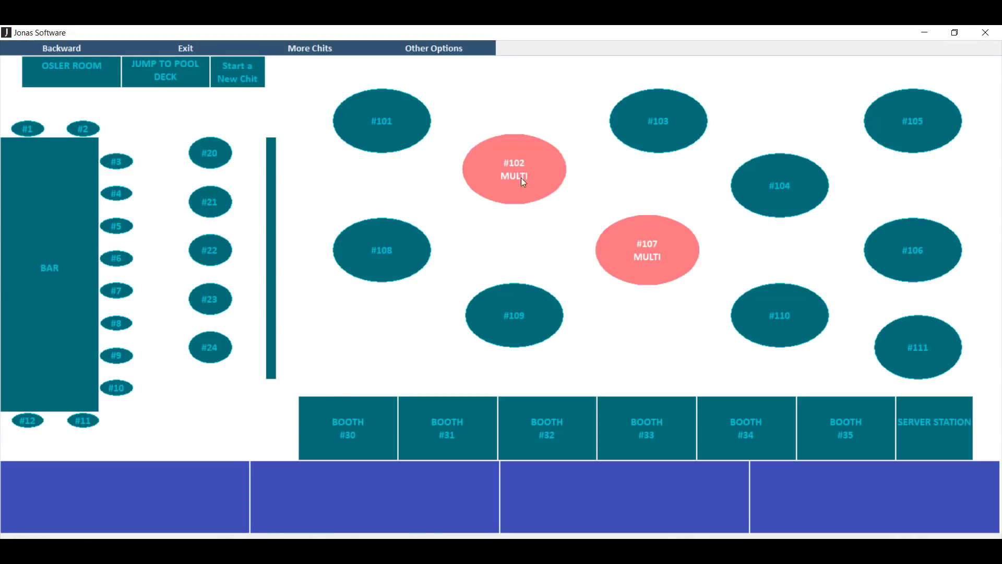
# Open one member's chit from table #102's Open Which Chit list.
pyautogui.click(524, 162)
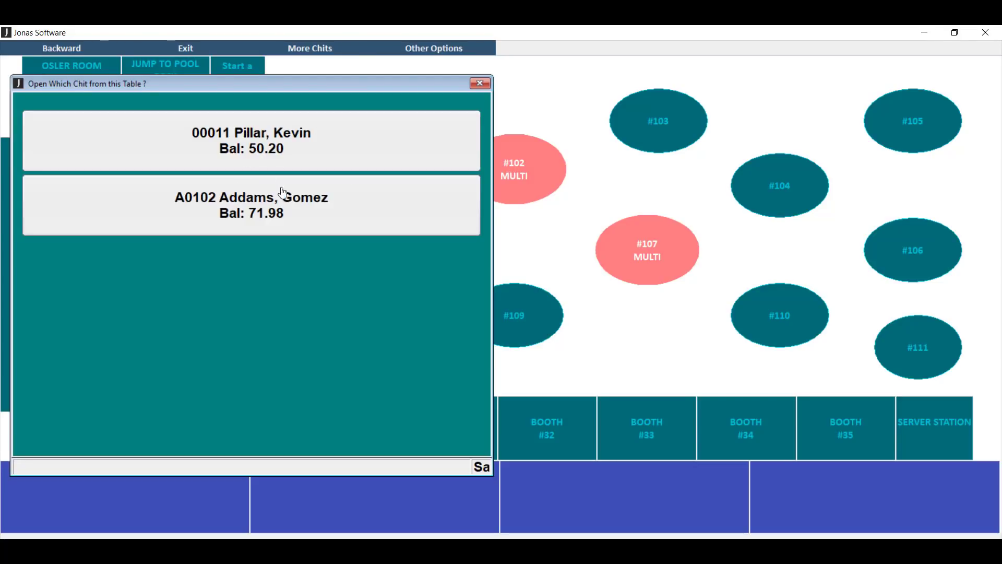
pyautogui.click(271, 148)
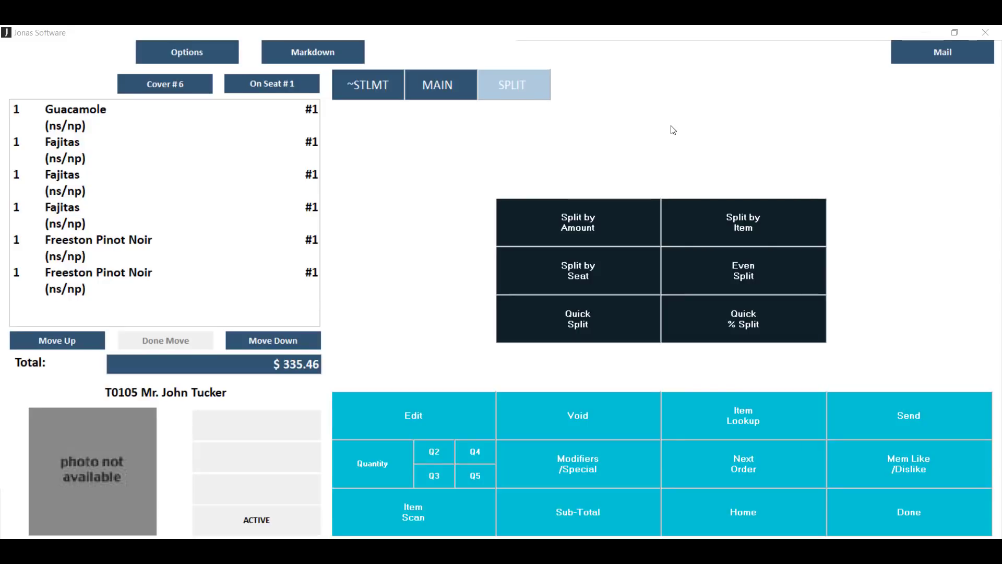
# Quick split the $335.46 chit evenly into 3 chits.
pyautogui.click(584, 342)
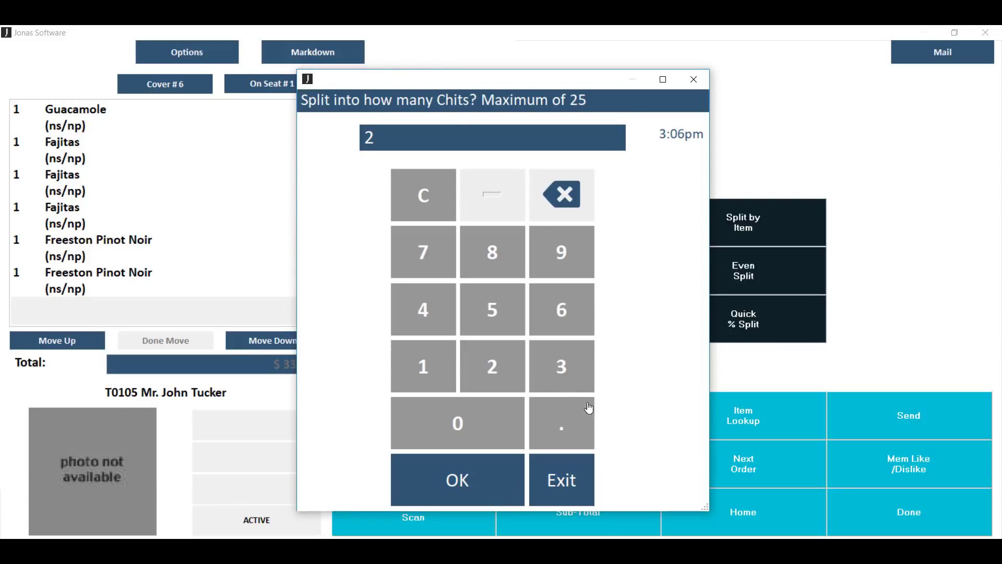
pyautogui.click(557, 374)
pyautogui.click(468, 482)
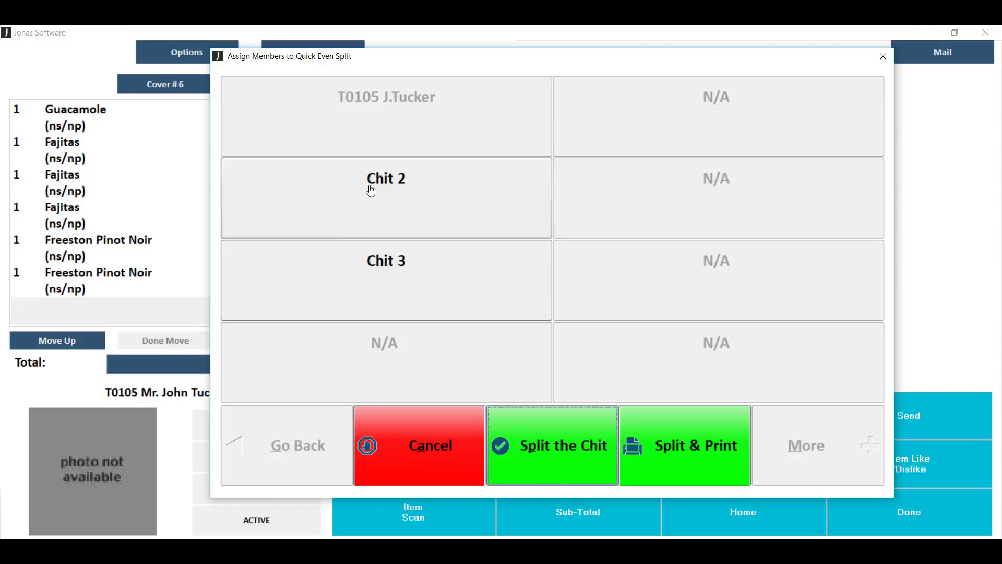
# Set the paying members for Chit 2 and Chit 3, then split the chit.
pyautogui.click(396, 191)
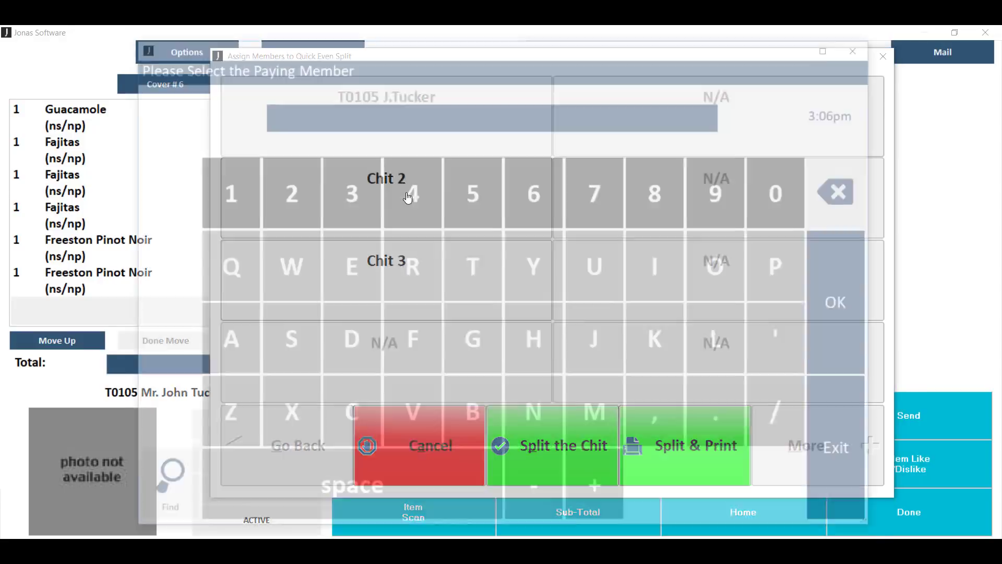
pyautogui.write('a102')
pyautogui.press('Return')
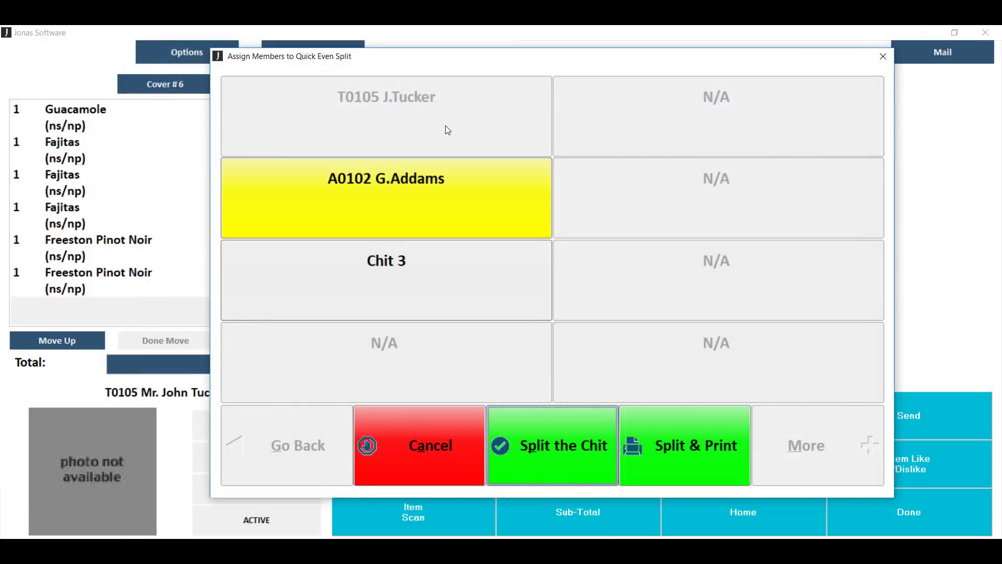
pyautogui.click(398, 276)
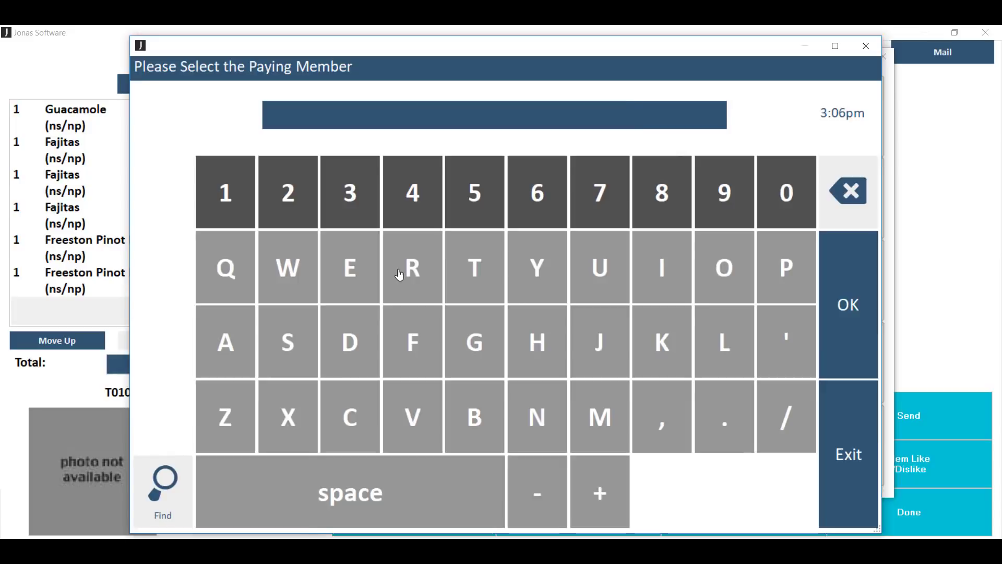
pyautogui.write('g123')
pyautogui.press('Return')
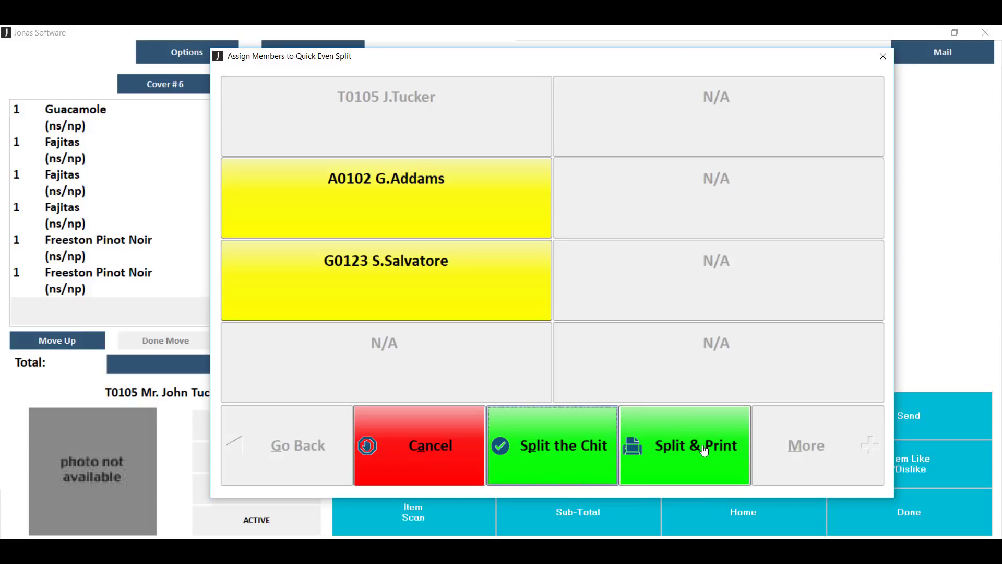
pyautogui.click(523, 447)
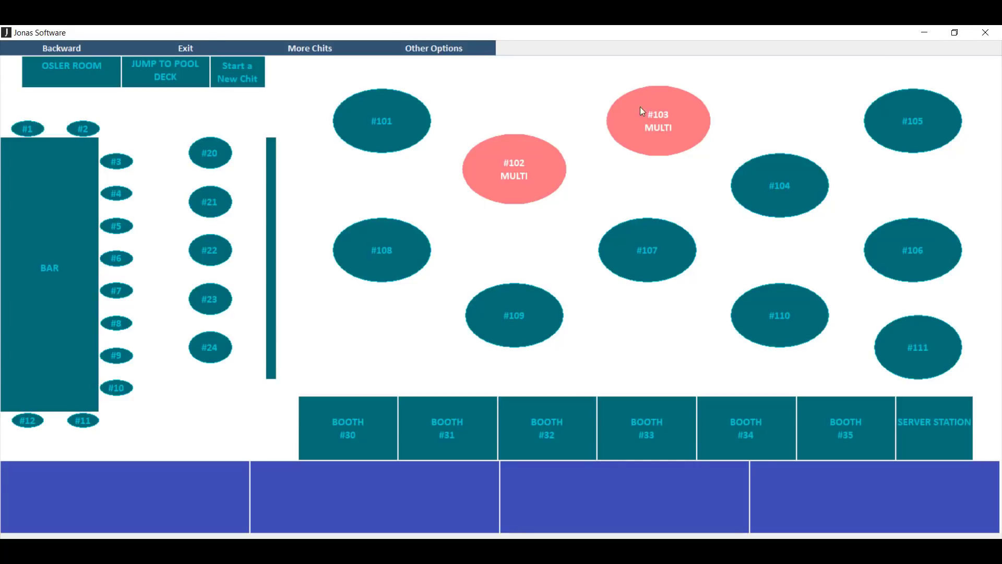
# Open one of the chits listed at table #103.
pyautogui.click(666, 123)
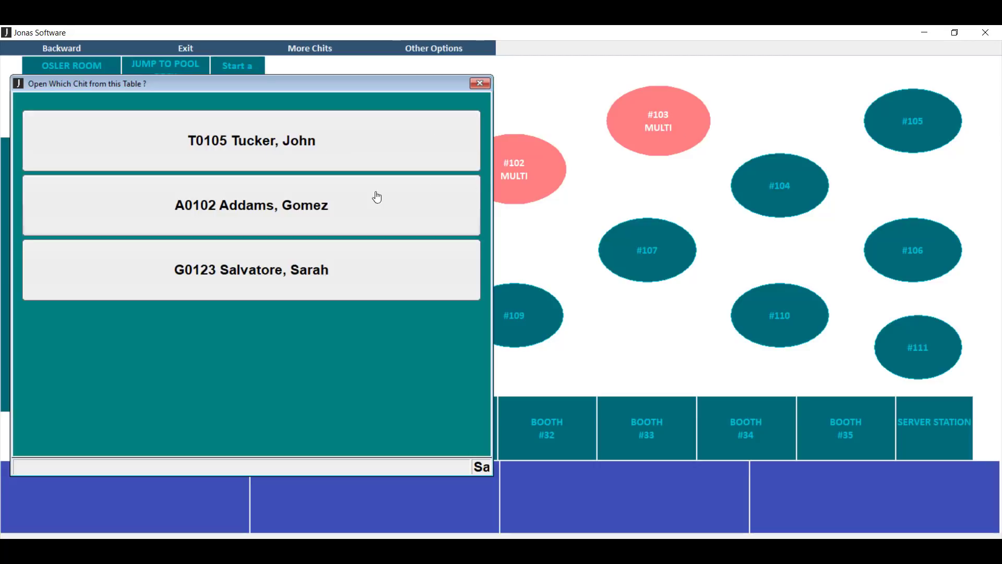
pyautogui.click(335, 280)
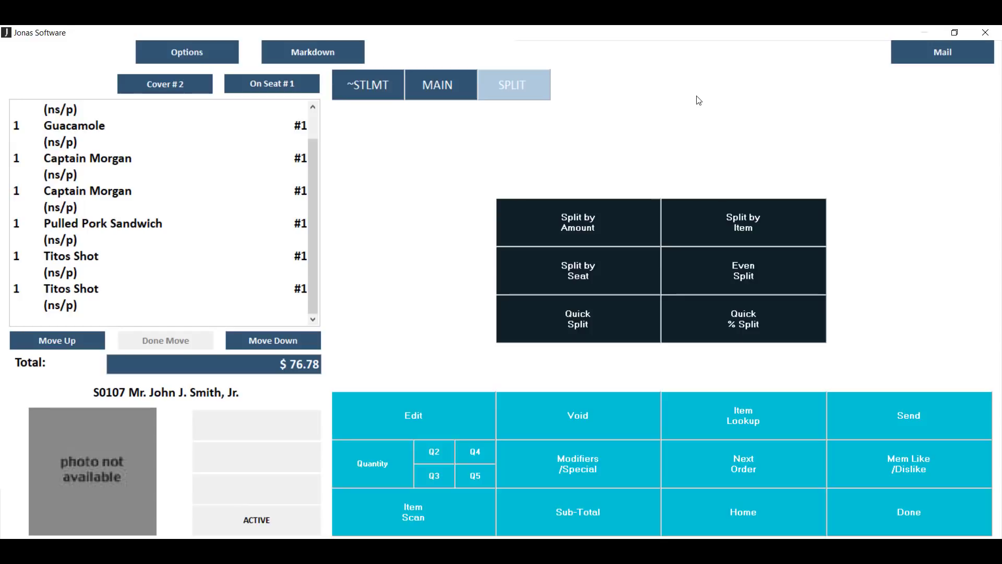
# Start a three-chit Quick % Split and give Chit 2 to a second member at 50 percent.
pyautogui.click(768, 327)
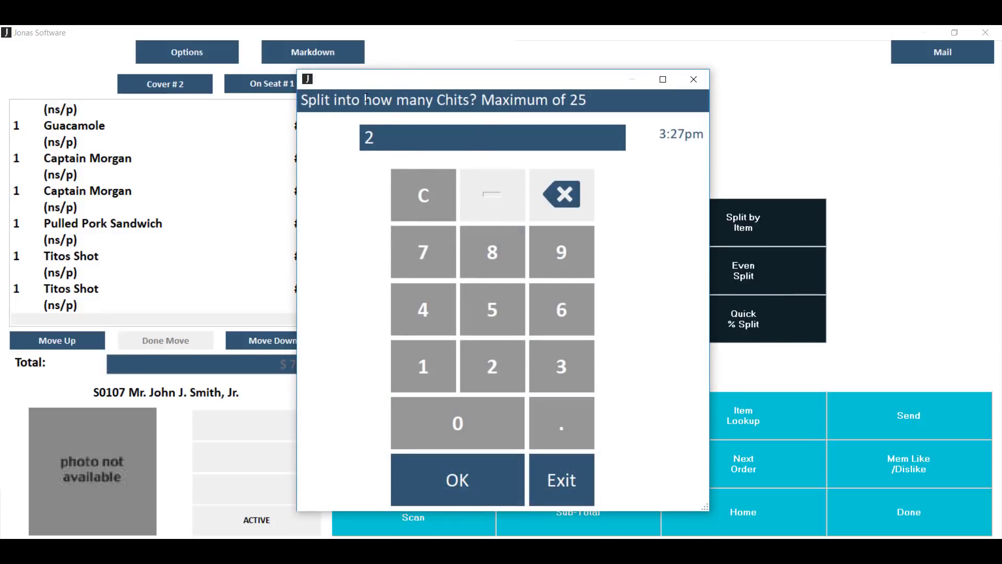
pyautogui.click(464, 499)
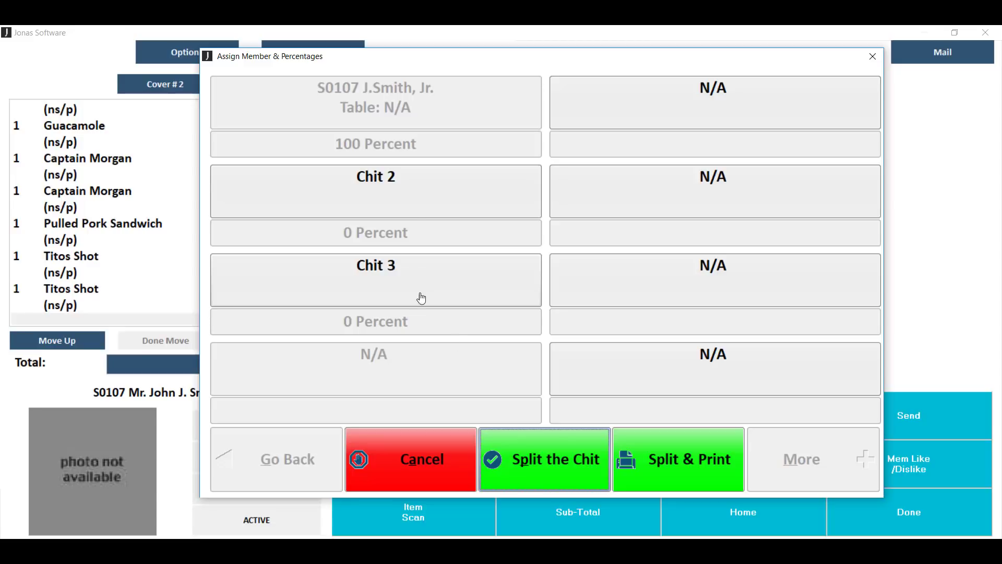
pyautogui.click(368, 189)
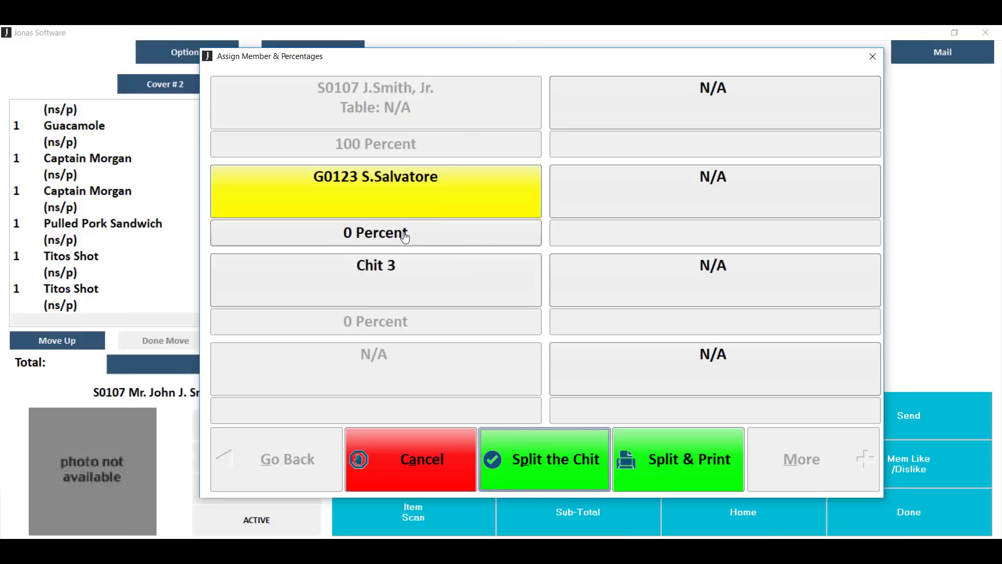
pyautogui.click(401, 237)
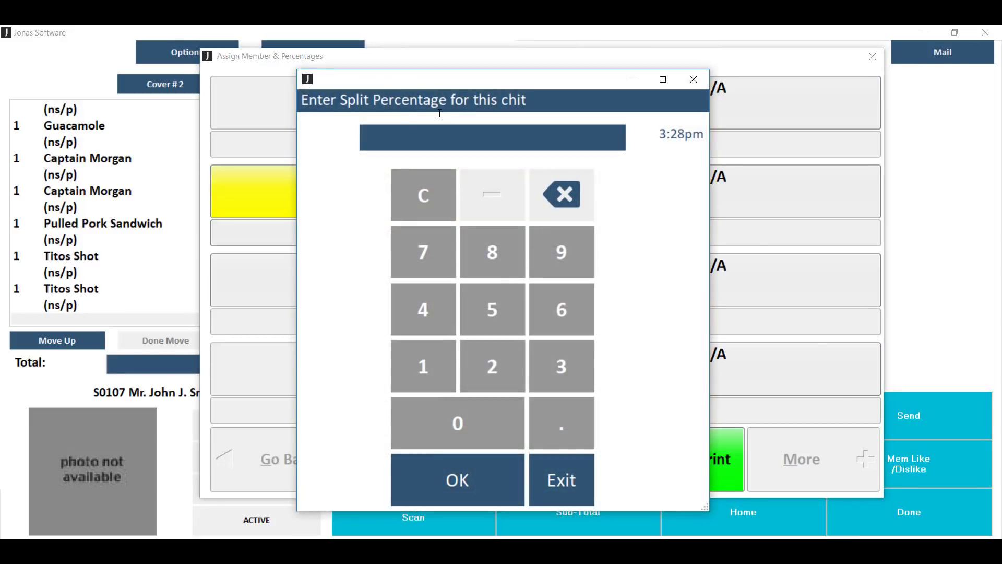
pyautogui.write('50')
pyautogui.click(463, 478)
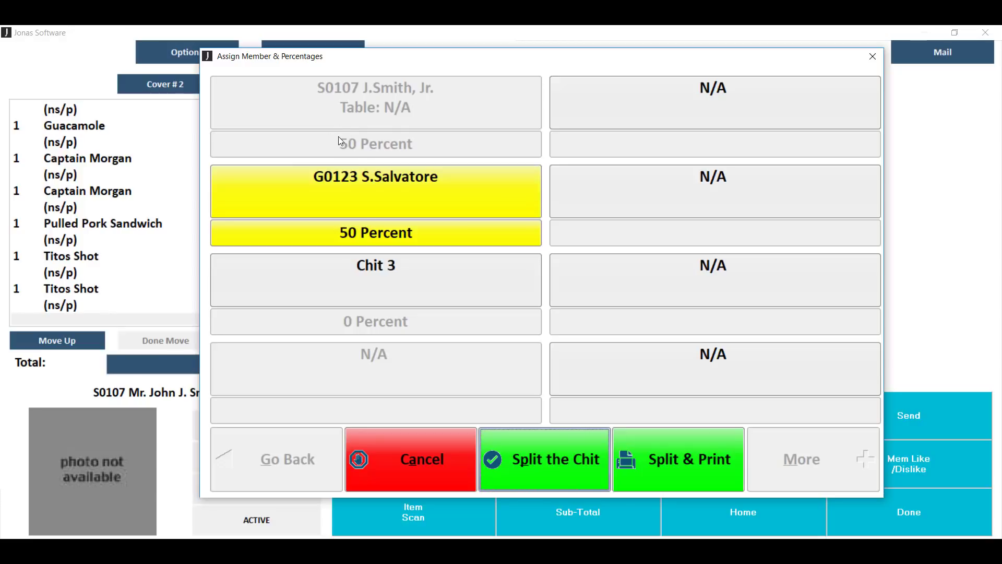
pyautogui.click(314, 233)
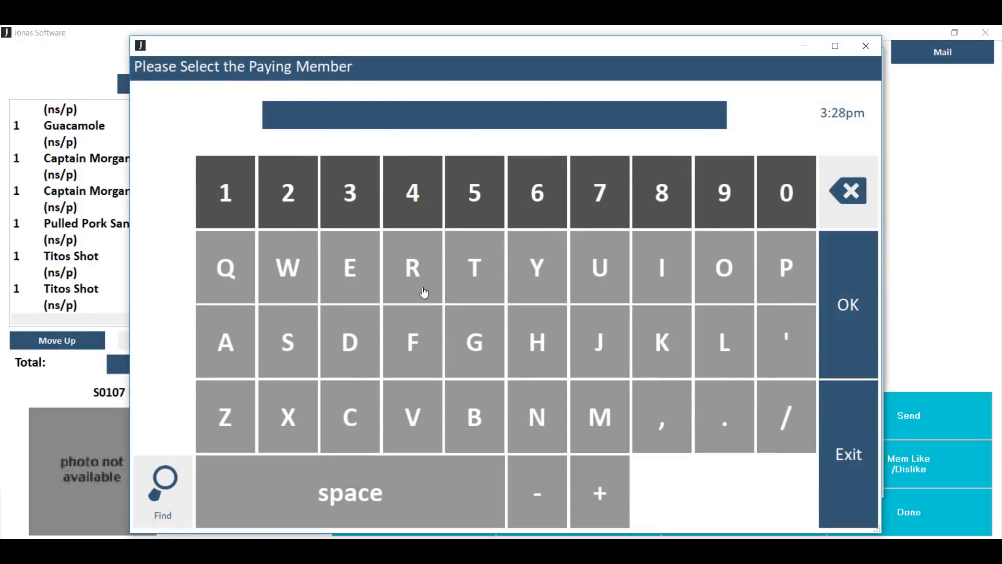
# Make Chit 3 a cash chit referenced GUEST with a 25 percent share.
pyautogui.click(864, 298)
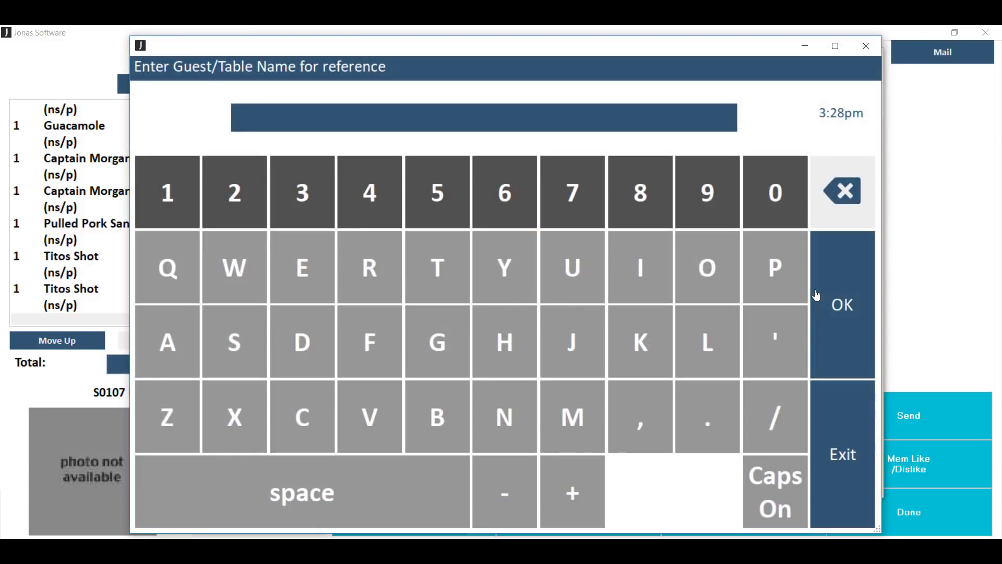
pyautogui.write('GUEST')
pyautogui.click(817, 296)
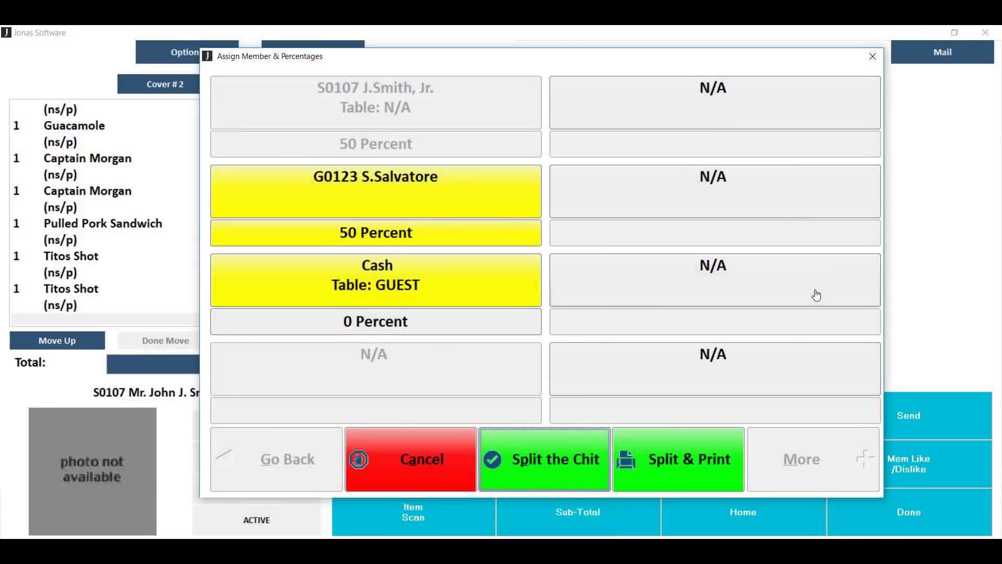
pyautogui.click(376, 333)
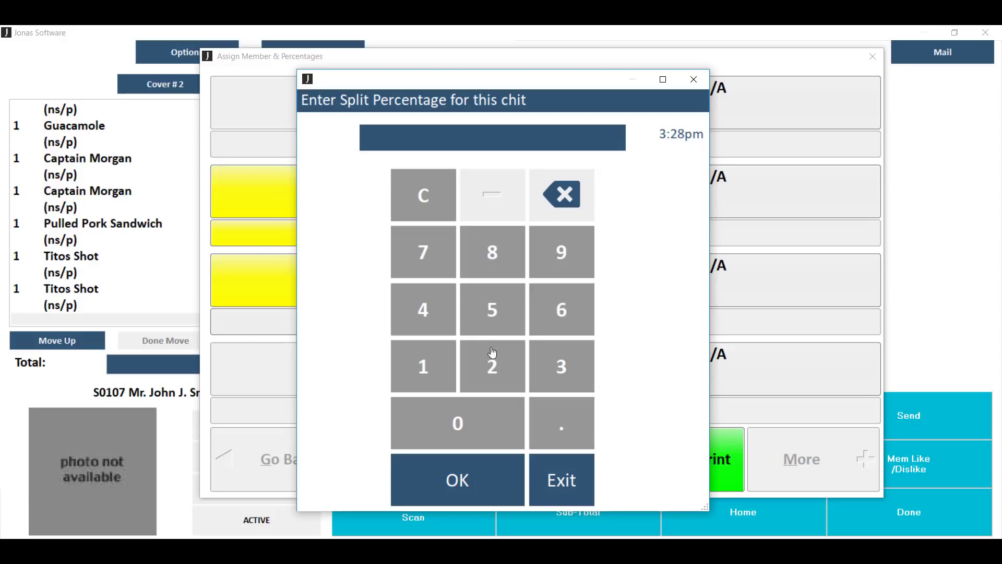
pyautogui.click(489, 355)
pyautogui.click(490, 308)
pyautogui.click(469, 488)
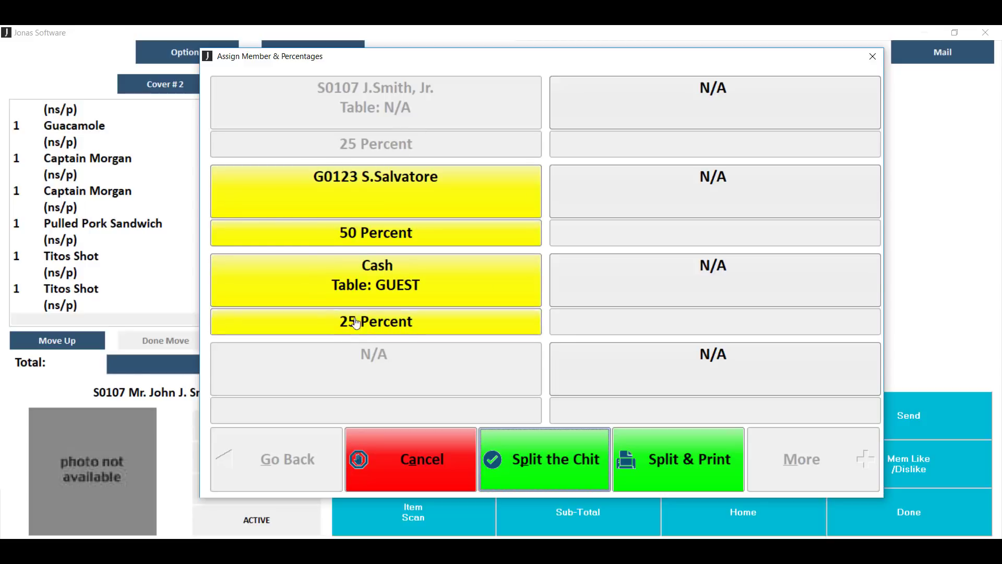
# Change a member's 50 percent share to 40 so shares read 40/40/20, then split the chit.
pyautogui.click(373, 239)
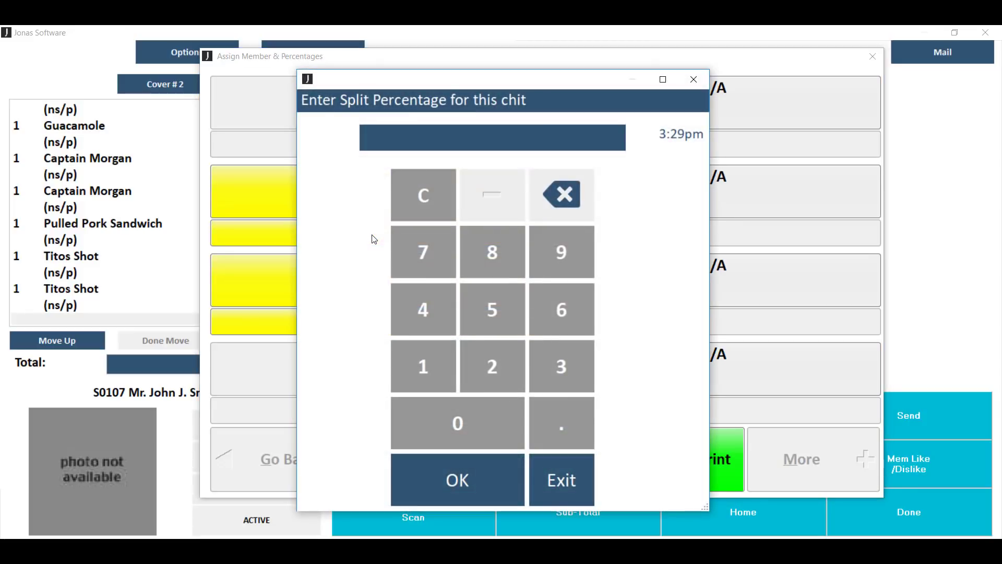
pyautogui.click(423, 310)
pyautogui.click(457, 423)
pyautogui.click(456, 476)
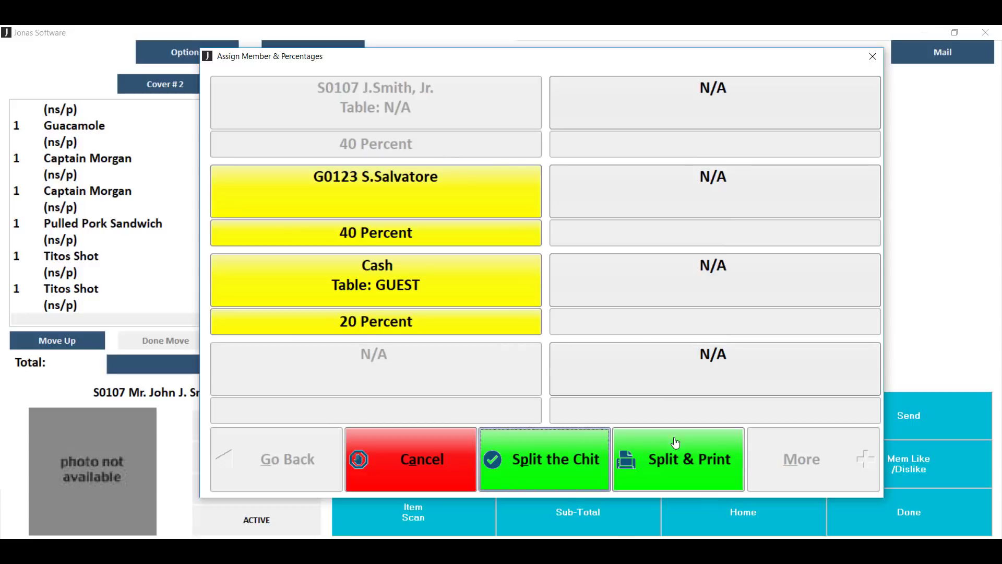
pyautogui.click(571, 463)
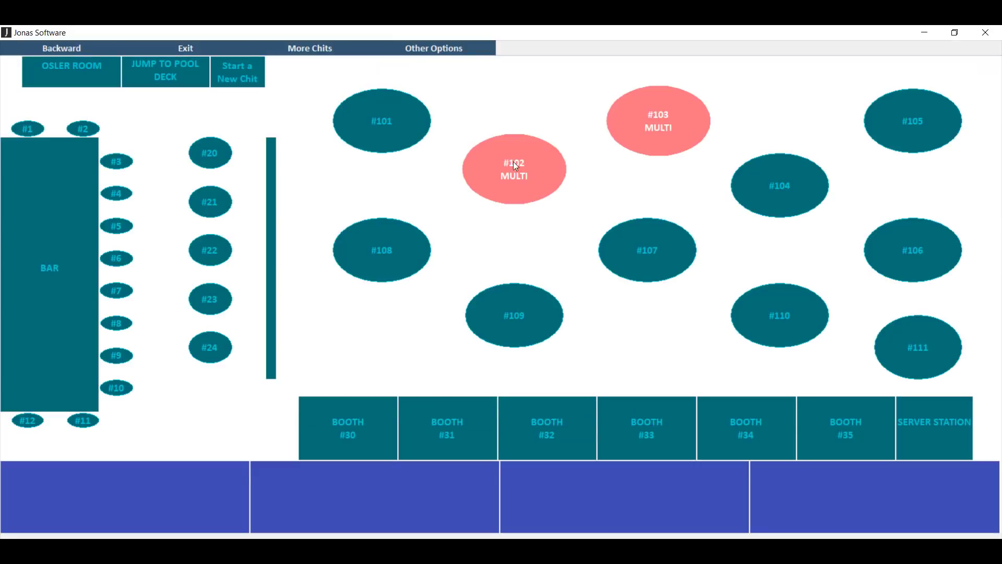
# Open the first member's $30.72 split chit at table #102 and show its settlement options.
pyautogui.click(516, 166)
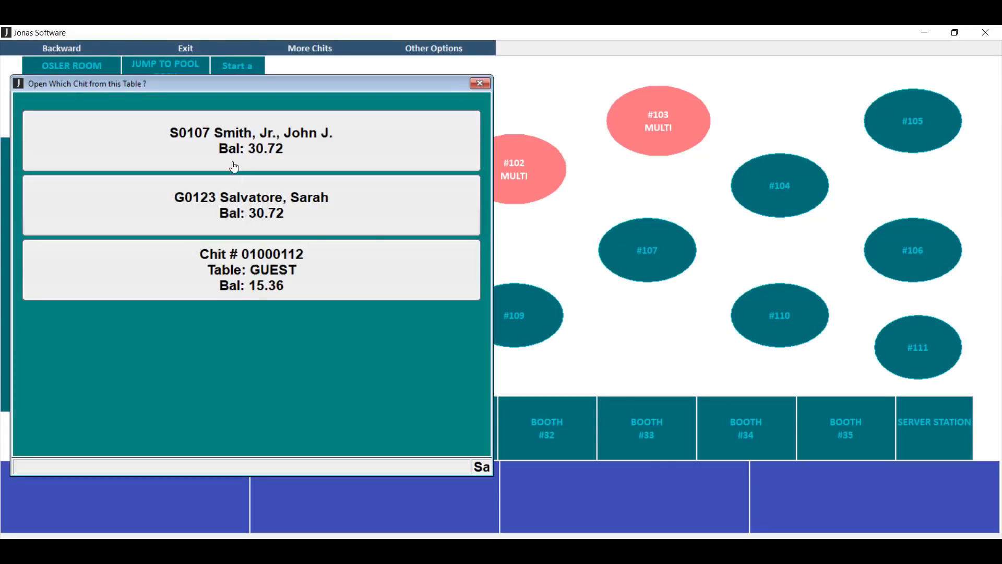
pyautogui.click(264, 155)
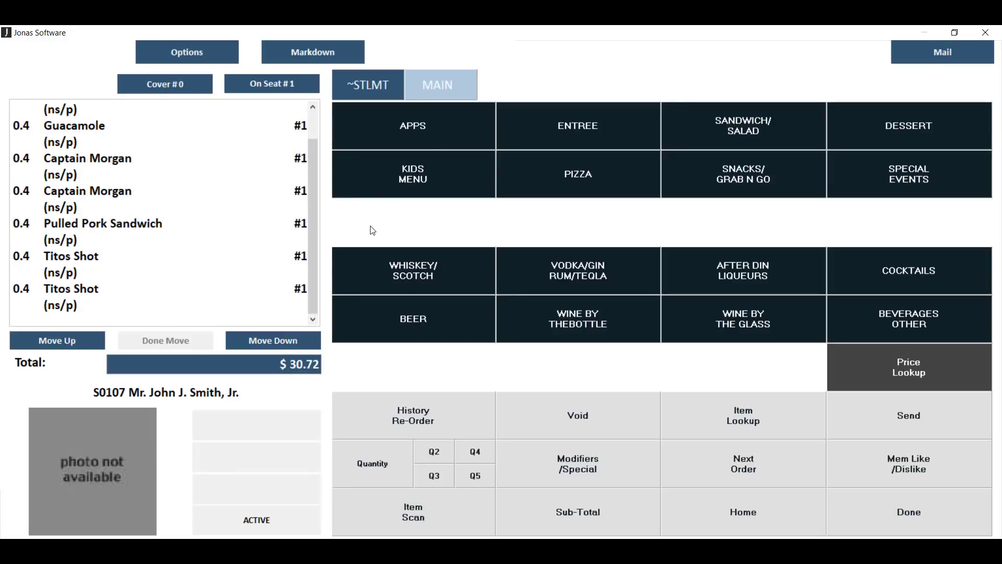
pyautogui.click(372, 94)
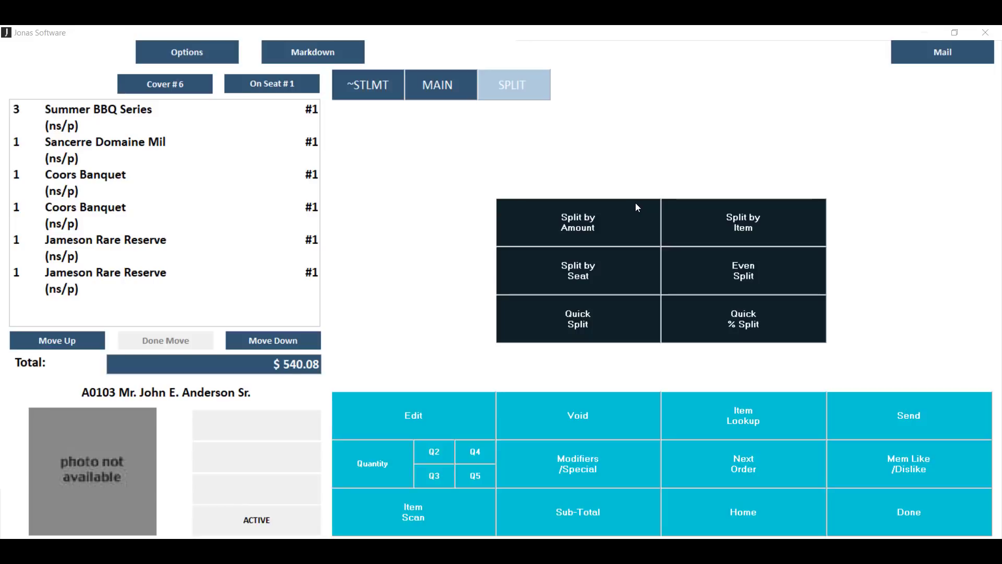
# Start a two-chit split by amount and enter the second member's number.
pyautogui.click(598, 224)
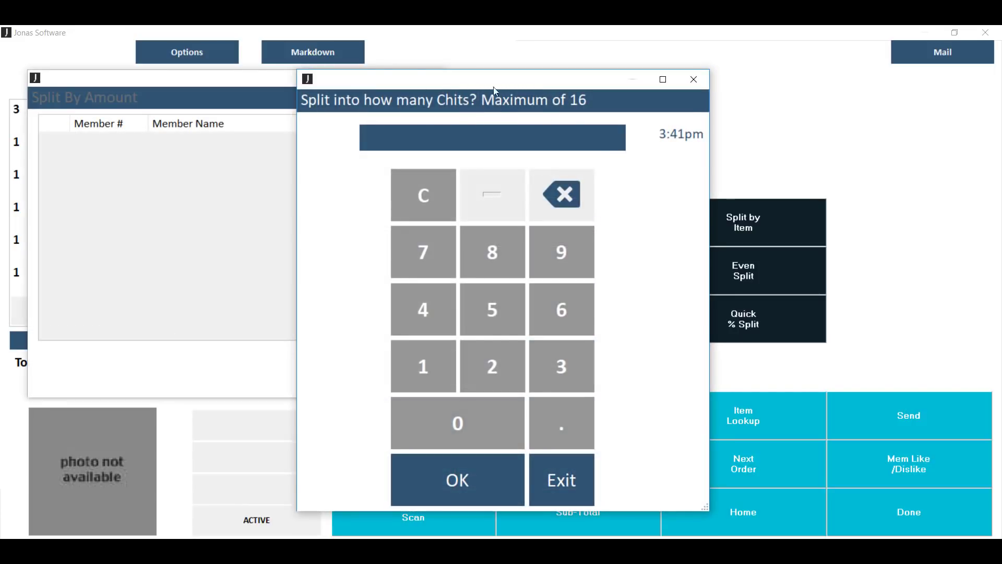
pyautogui.click(491, 379)
pyautogui.click(485, 473)
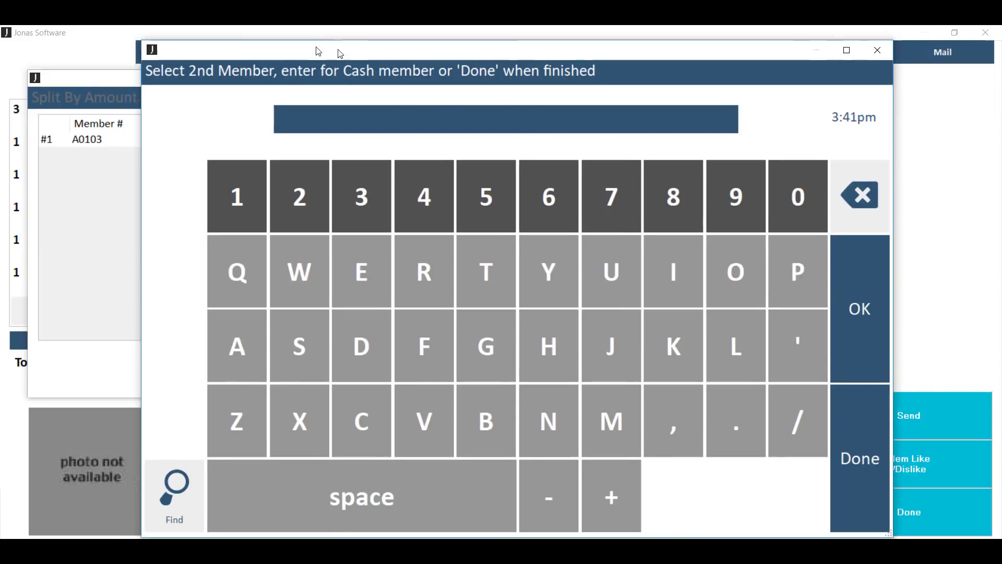
pyautogui.moveTo(318, 49); pyautogui.dragTo(493, 57)
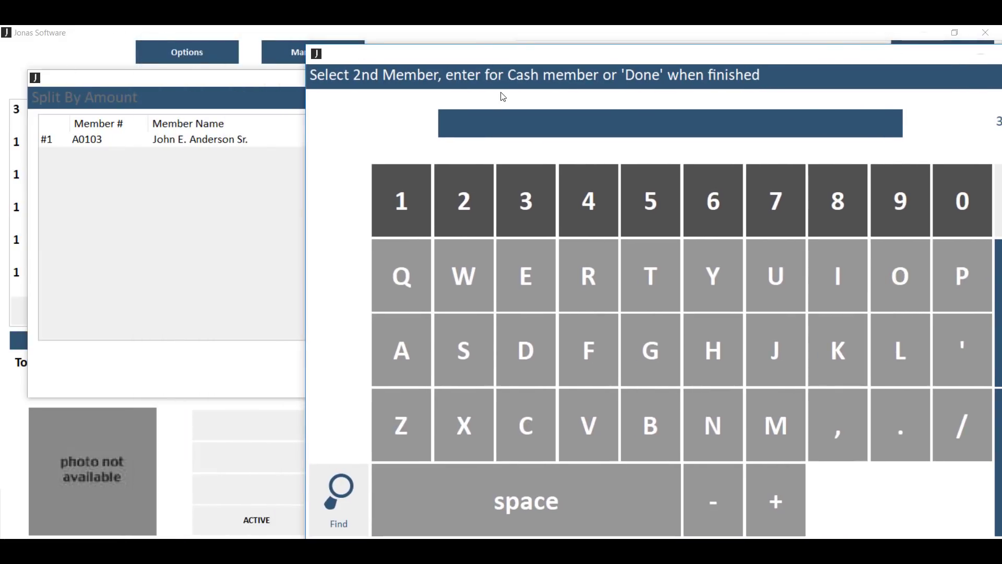
pyautogui.write('g123')
pyautogui.moveTo(477, 54); pyautogui.dragTo(351, 42)
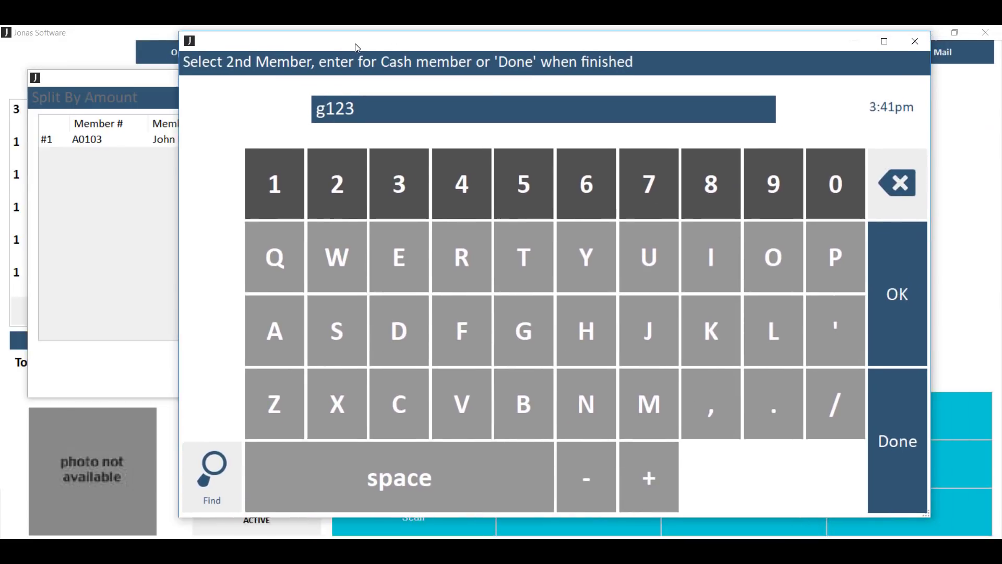
pyautogui.click(917, 303)
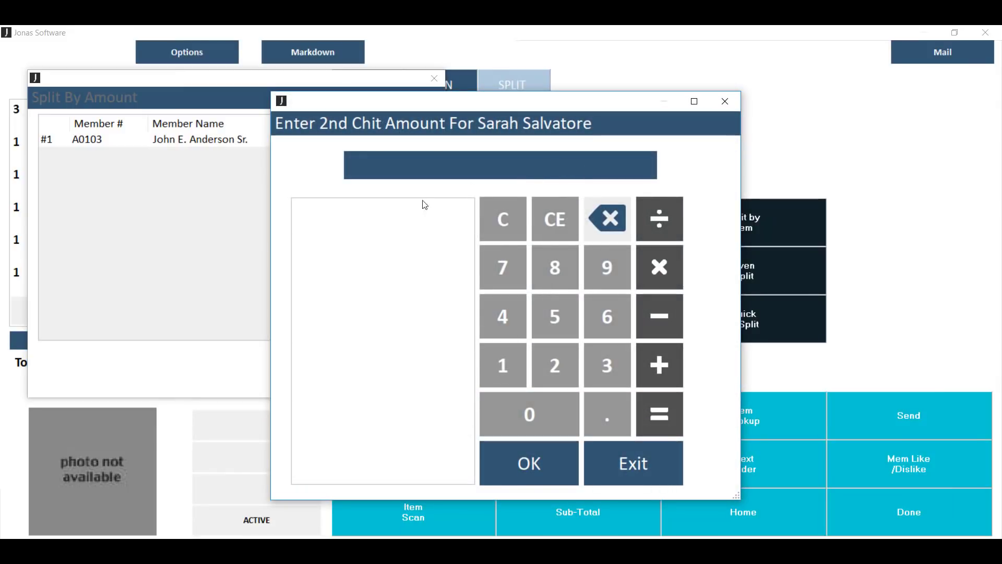
# Give the second chit $102.00 and carry out the split.
pyautogui.click(505, 366)
pyautogui.click(534, 413)
pyautogui.click(569, 365)
pyautogui.click(536, 483)
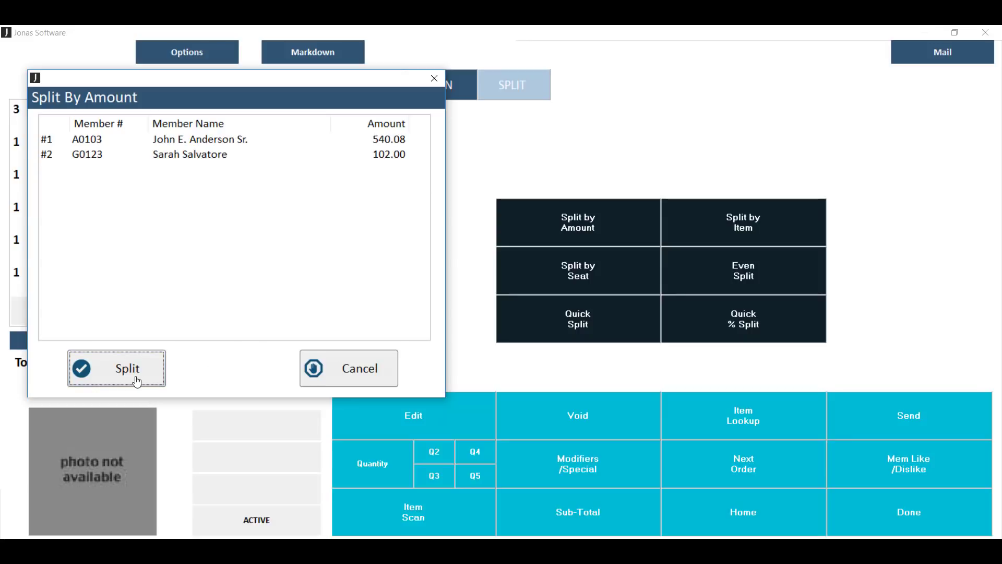
pyautogui.click(136, 381)
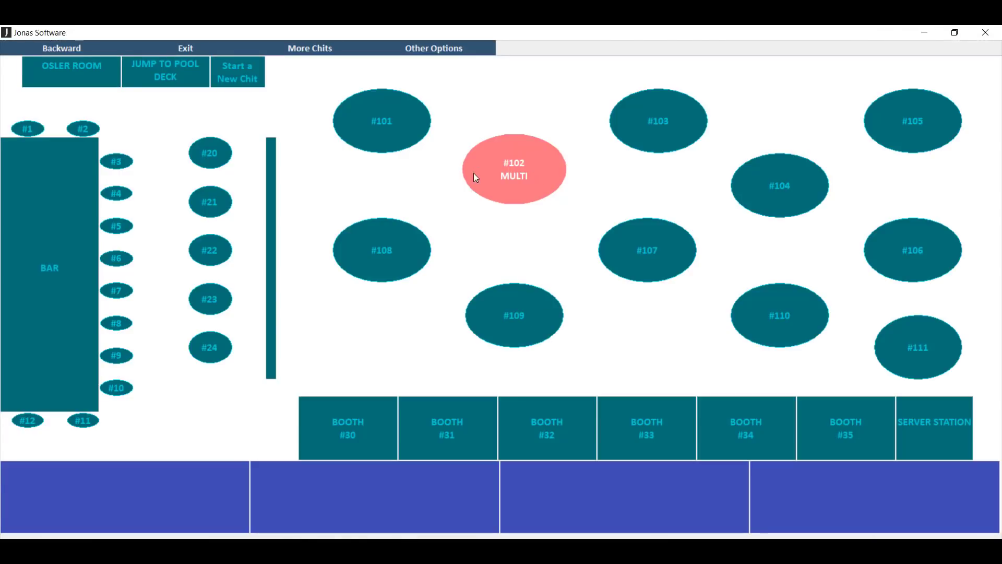
# Open the first member's chit at table #102 to check the -102.00 transfer line.
pyautogui.click(528, 177)
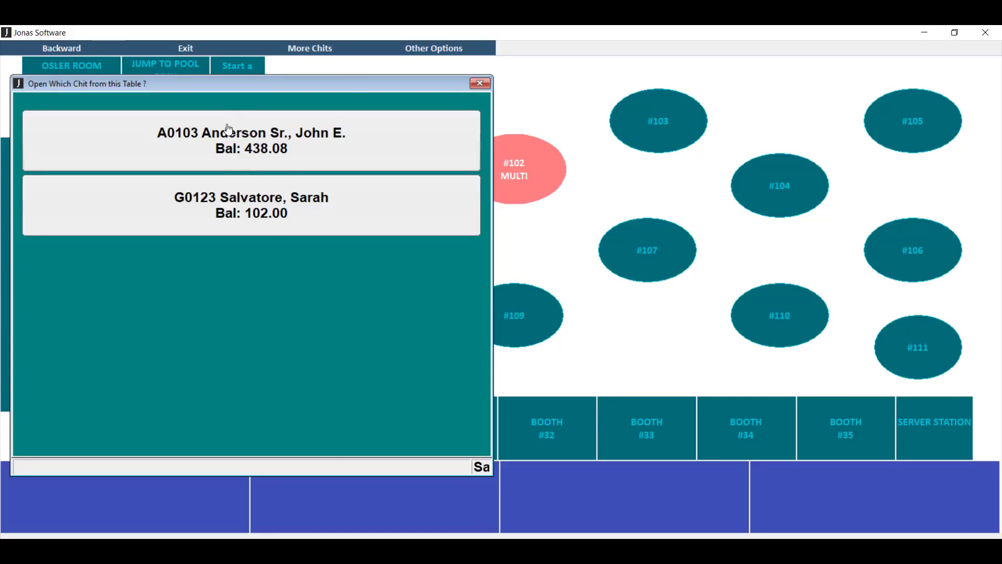
pyautogui.click(243, 138)
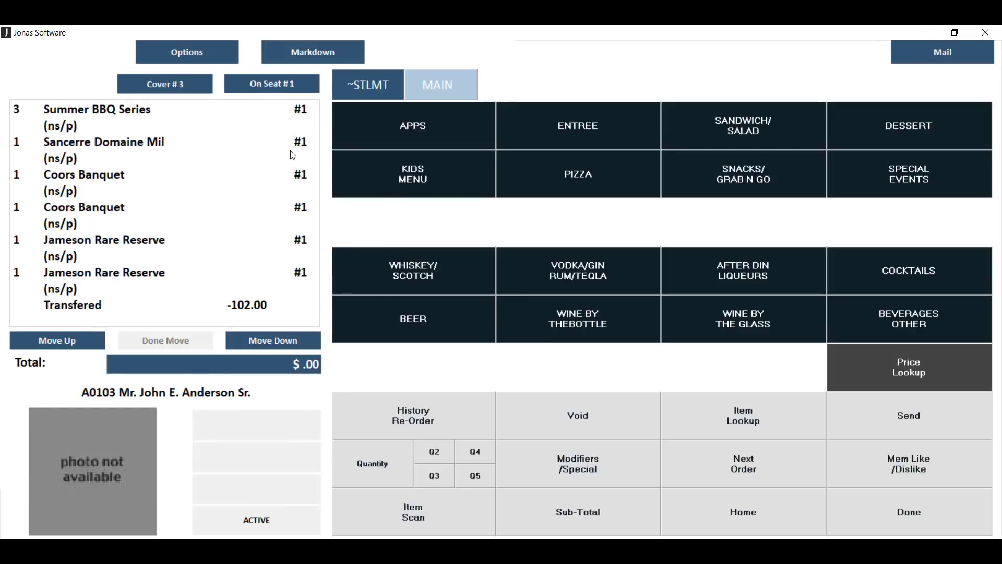
pyautogui.click(360, 90)
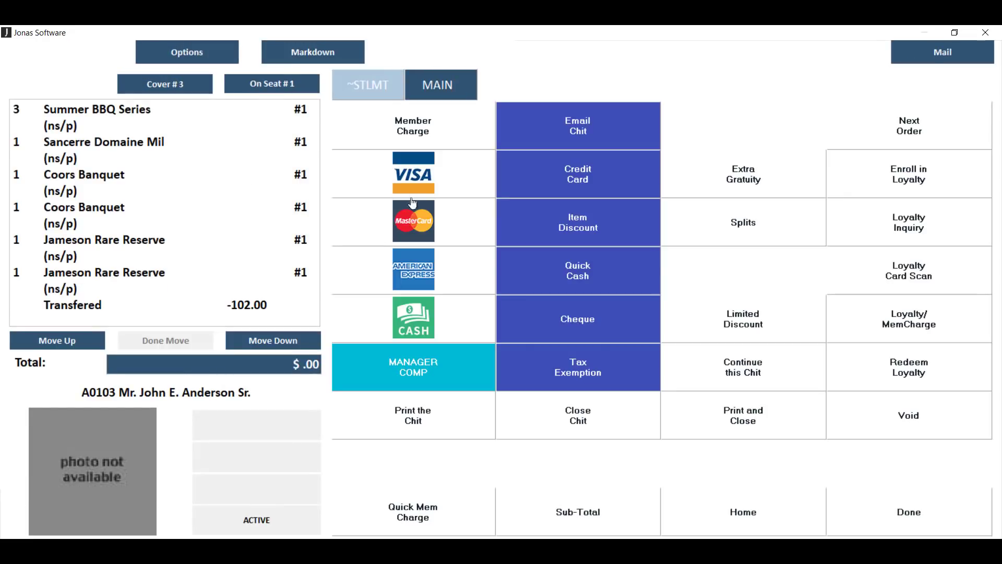
pyautogui.click(426, 88)
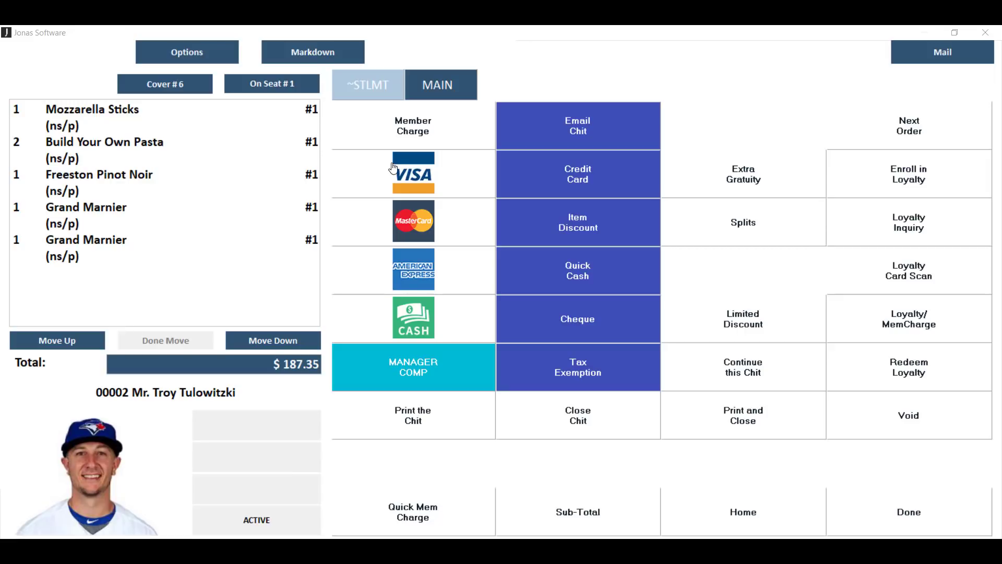
# Pay $20.00 of the chit by VISA, then start a member charge for the $167.35 balance.
pyautogui.click(315, 140)
pyautogui.click(402, 167)
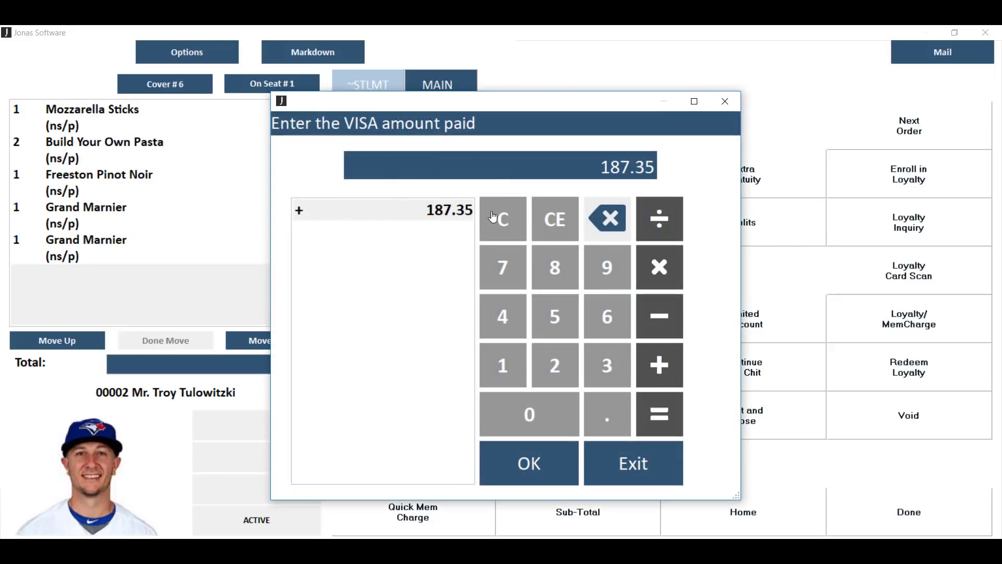
pyautogui.click(514, 227)
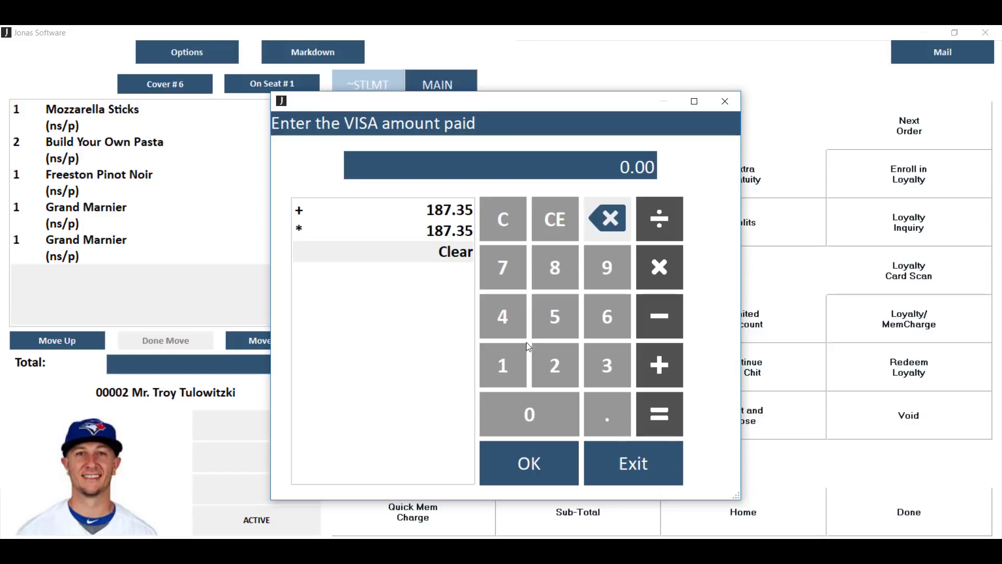
pyautogui.click(558, 377)
pyautogui.click(543, 417)
pyautogui.click(528, 467)
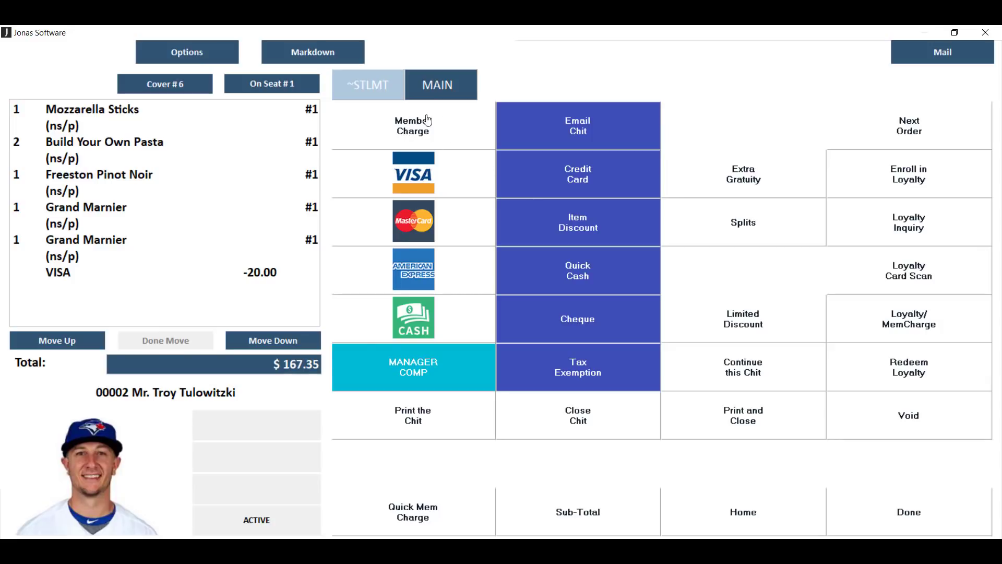
pyautogui.click(412, 126)
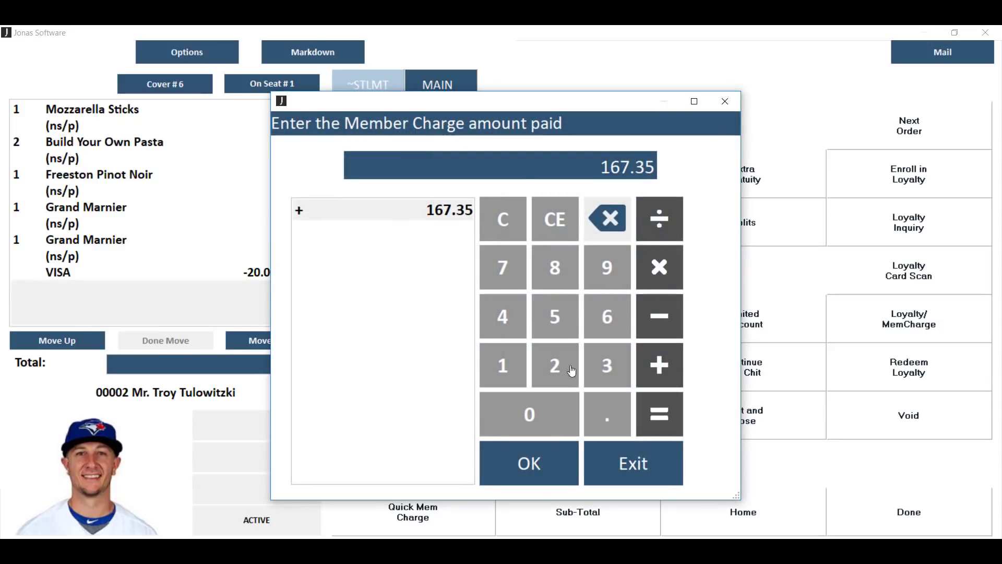